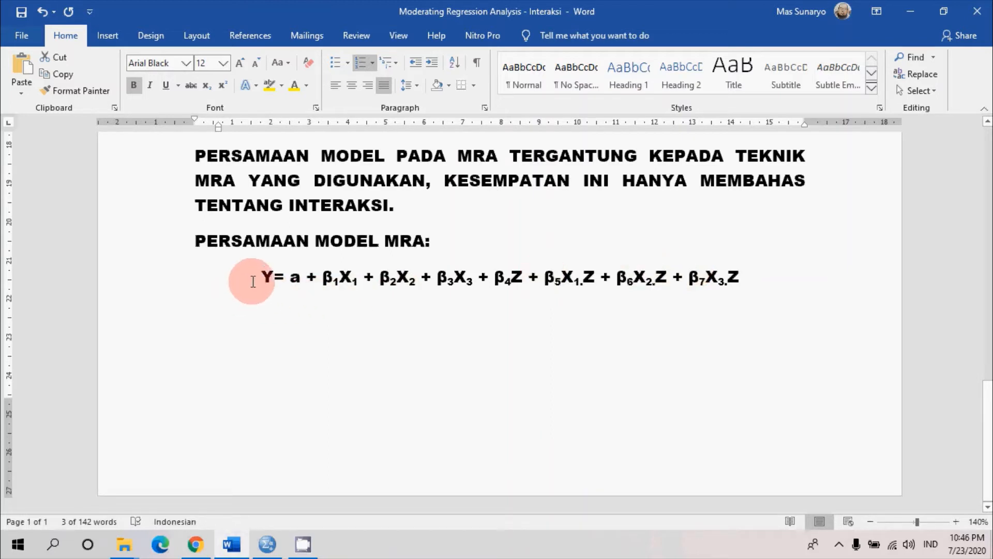
Examine the MRA model equation, highlighting the terms up to β4Z and the interaction terms from β5X1.Z to β7X3.Z
drag(344, 288, 781, 278)
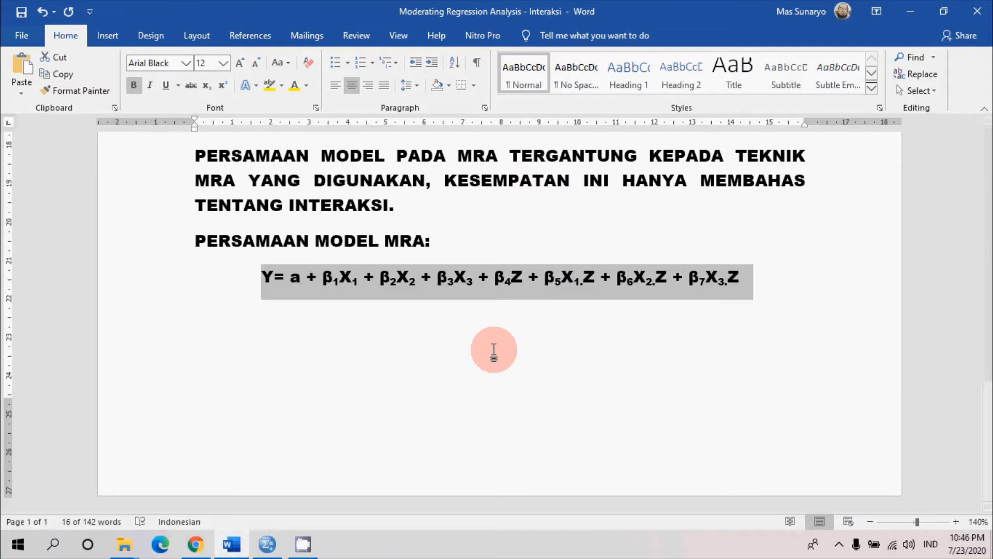
click(456, 295)
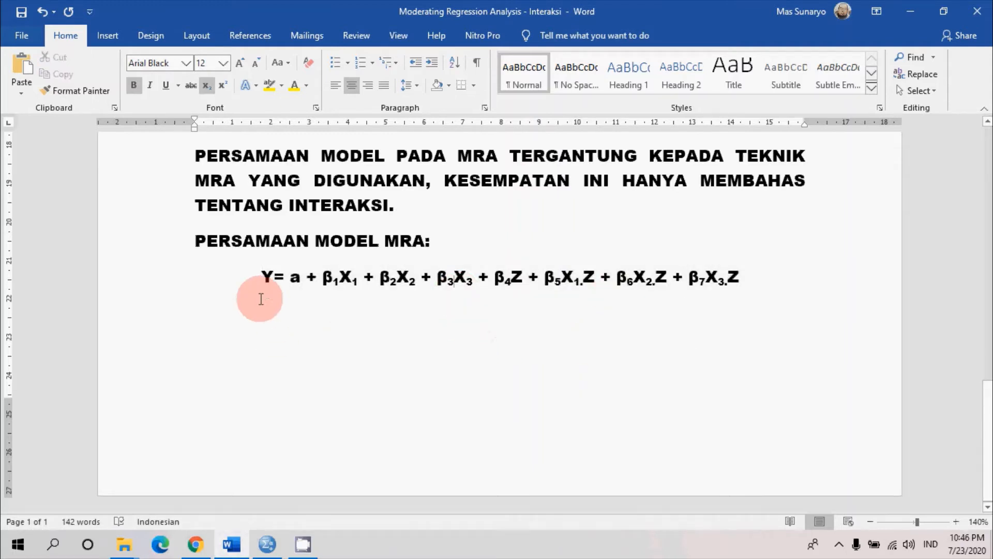
drag(263, 278, 525, 278)
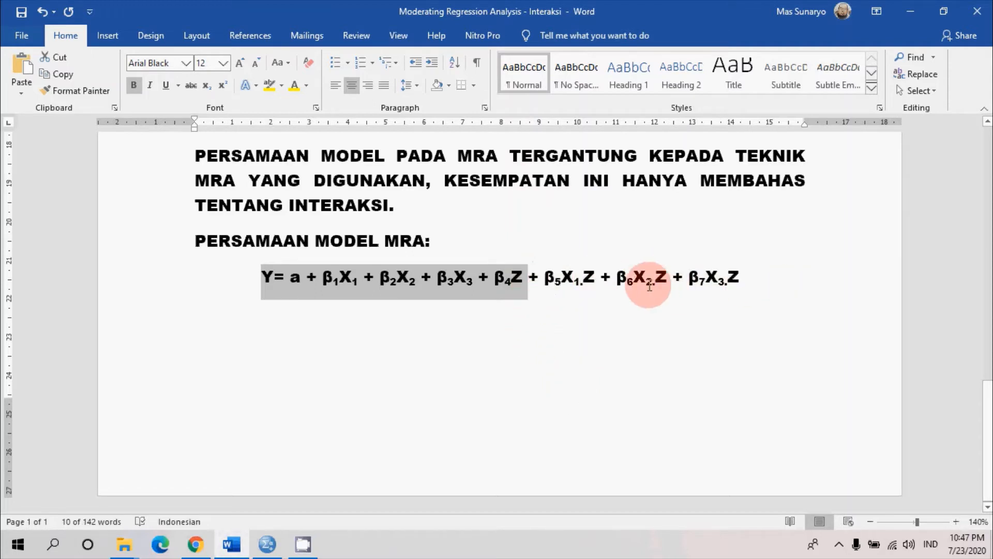
drag(545, 282, 744, 288)
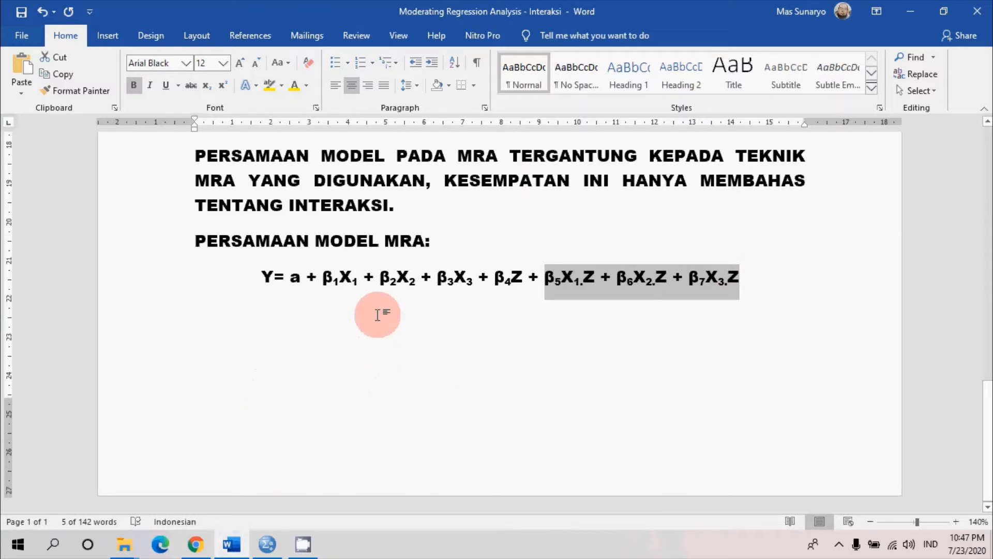
click(549, 277)
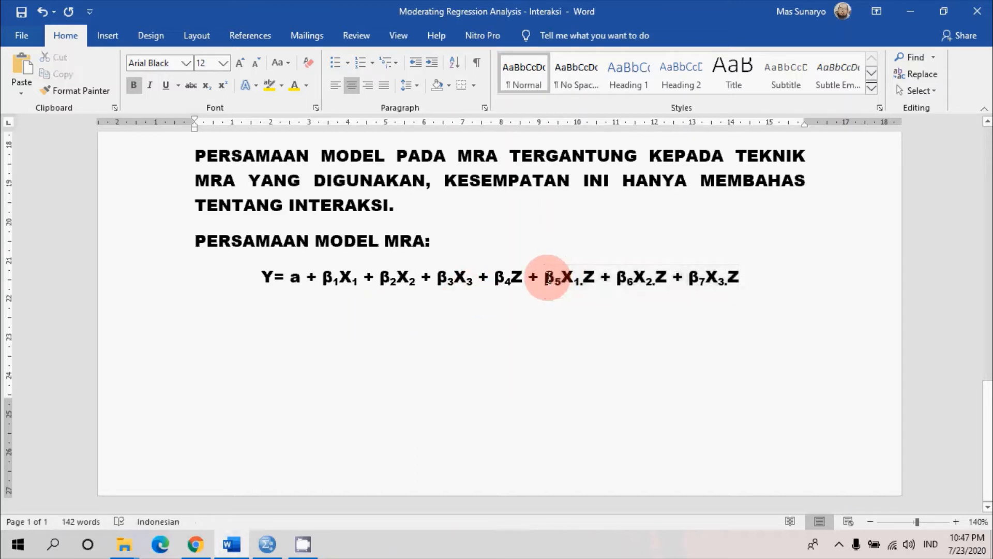
drag(553, 280, 741, 283)
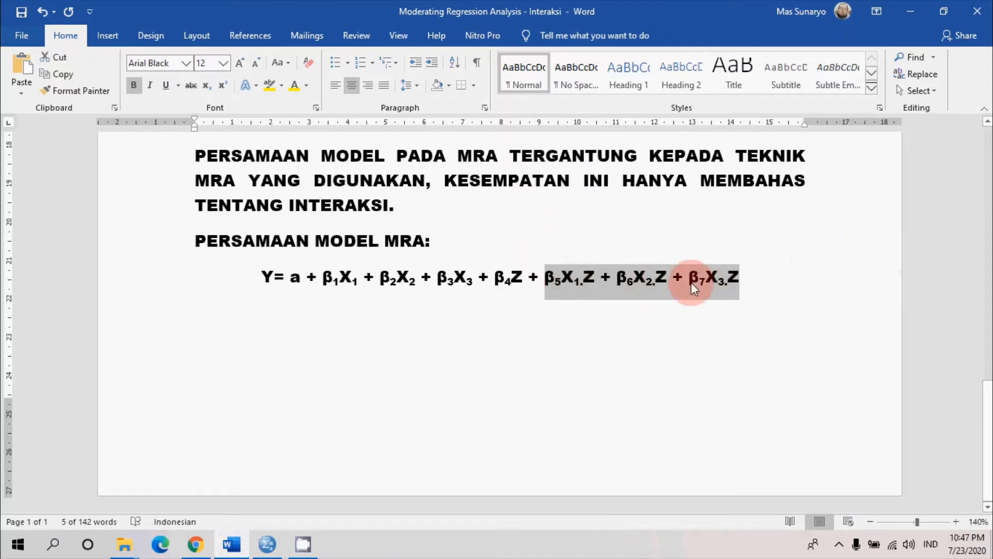
click(327, 305)
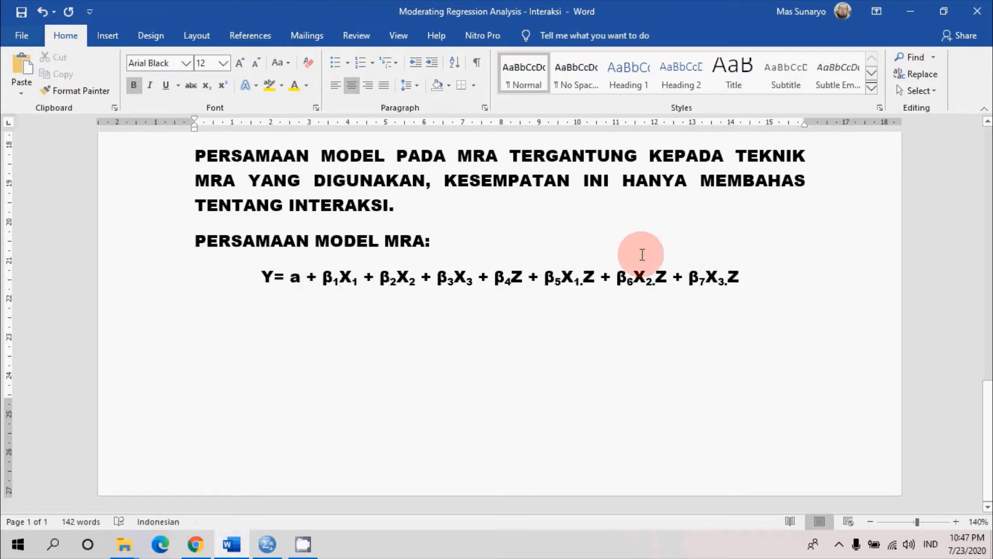
drag(333, 282, 766, 281)
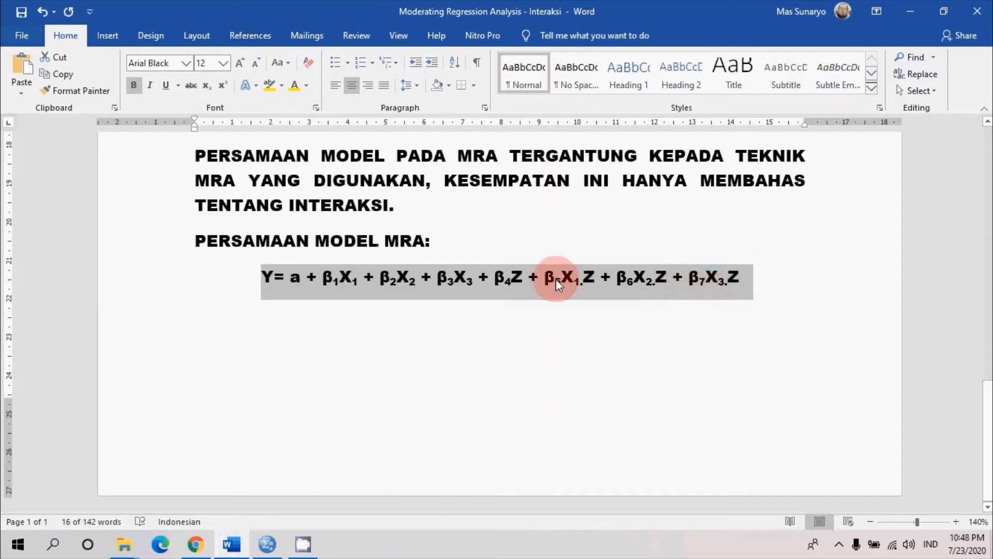
click(523, 278)
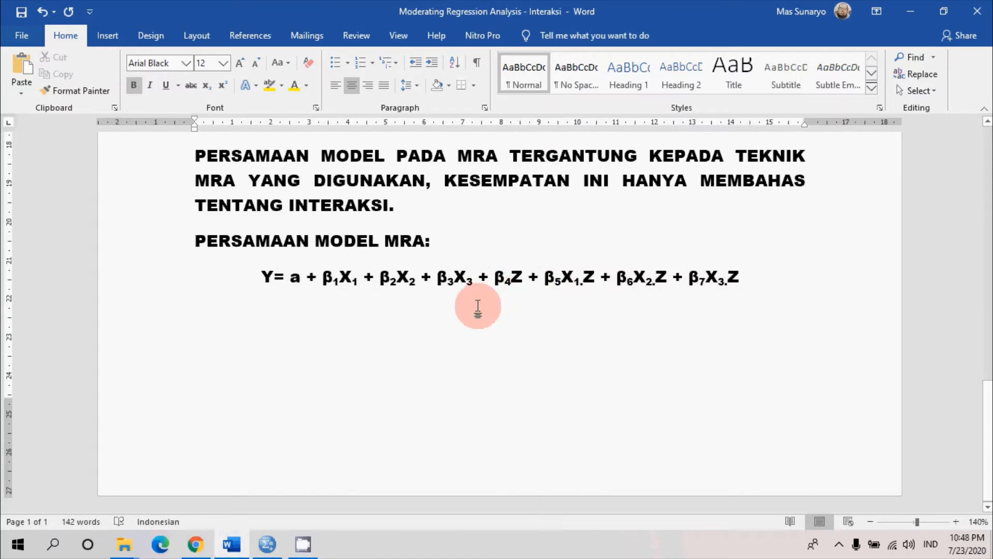
Compare the variables of the Data Penelitian dataset in SPSS with the terms of the MRA equation in Word
click(267, 545)
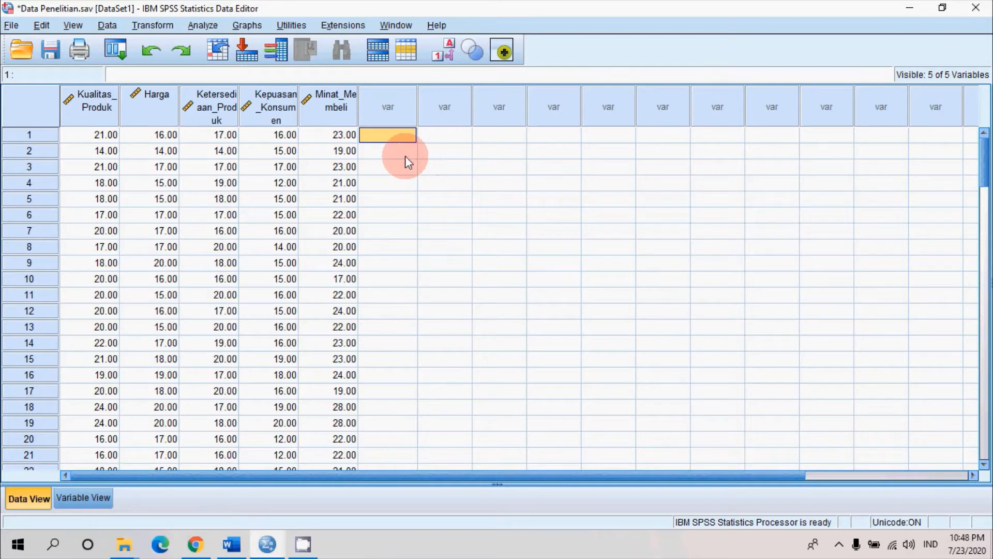
click(232, 544)
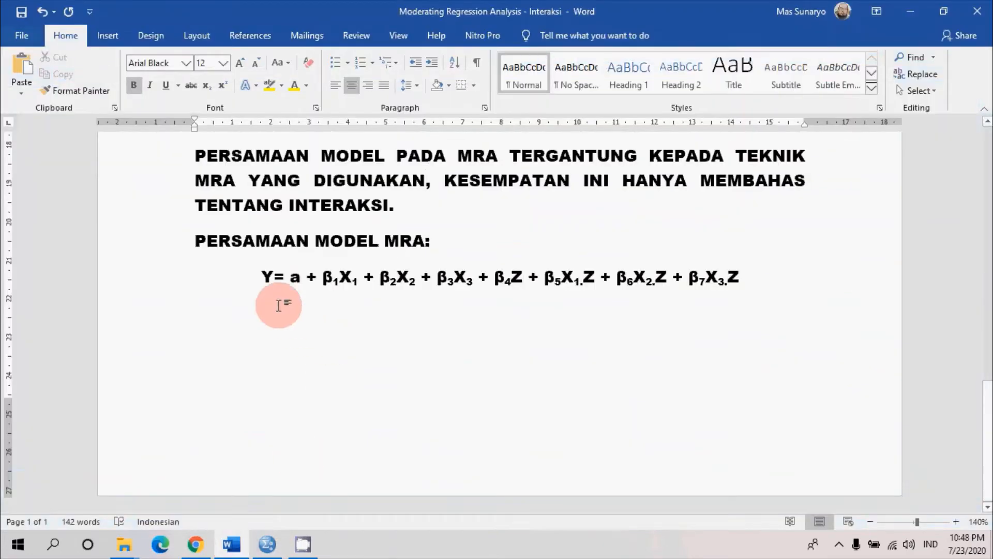
drag(262, 280, 765, 299)
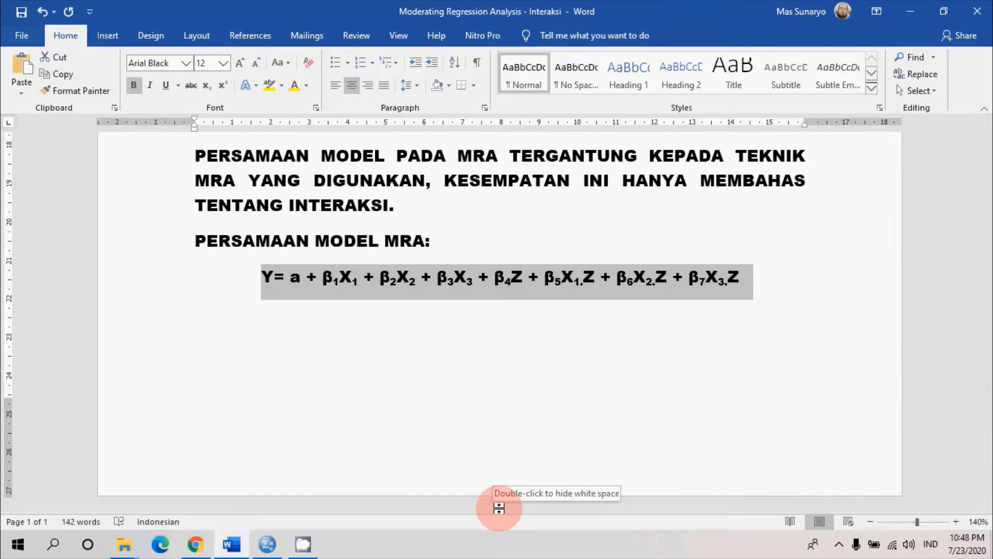
click(412, 280)
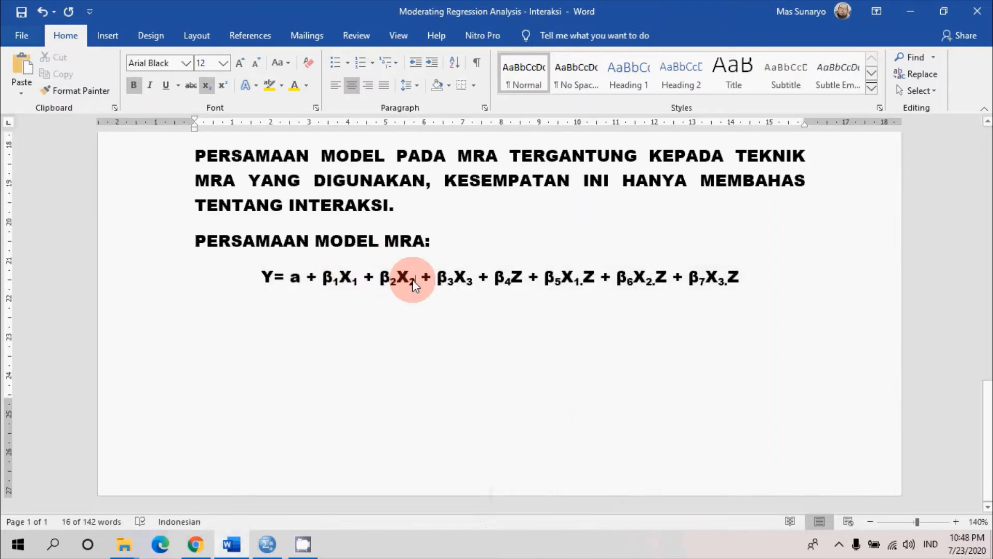
click(470, 280)
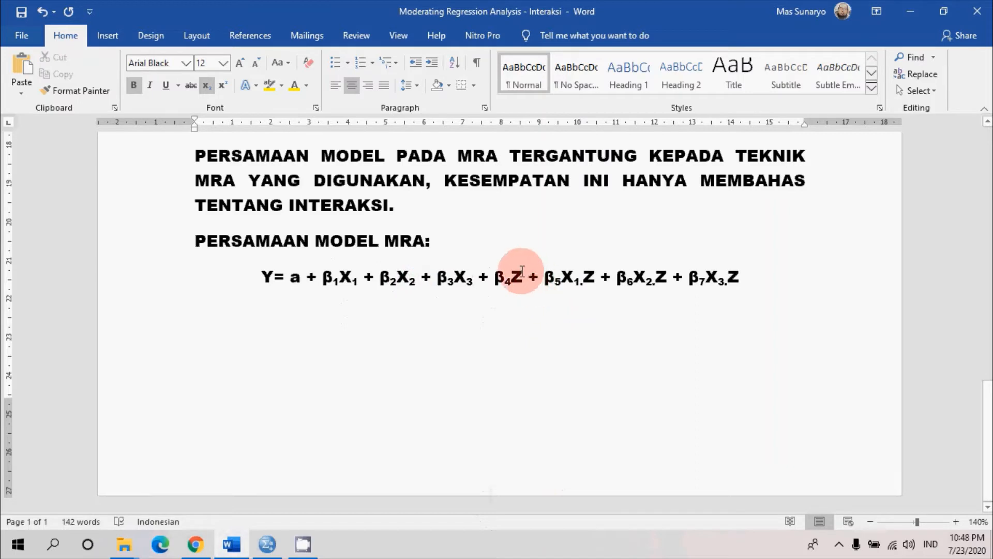
click(523, 278)
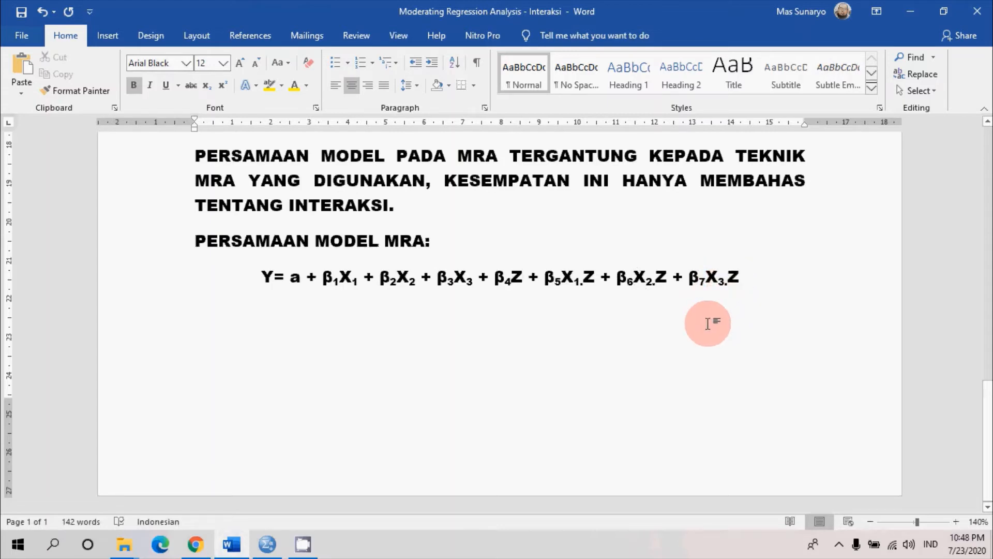
click(268, 545)
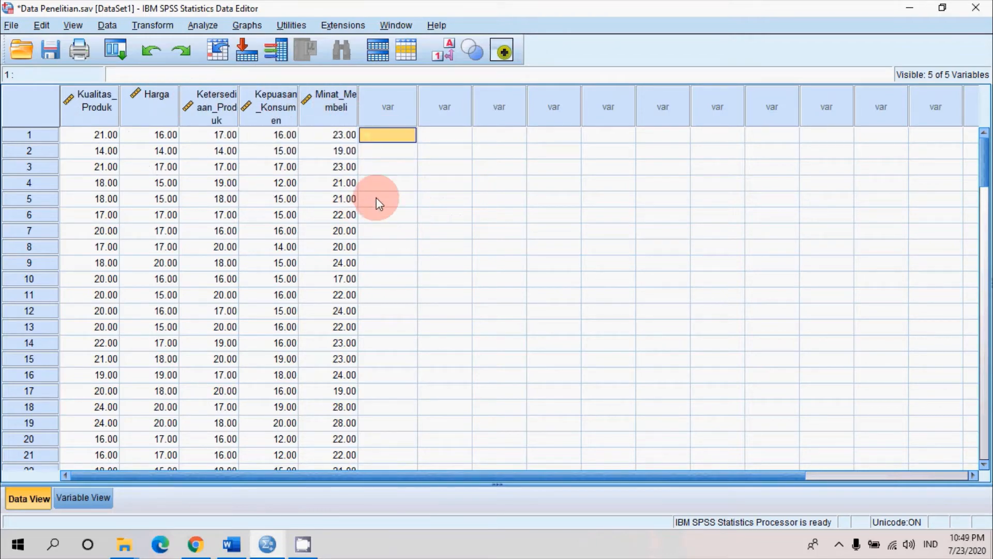
click(232, 545)
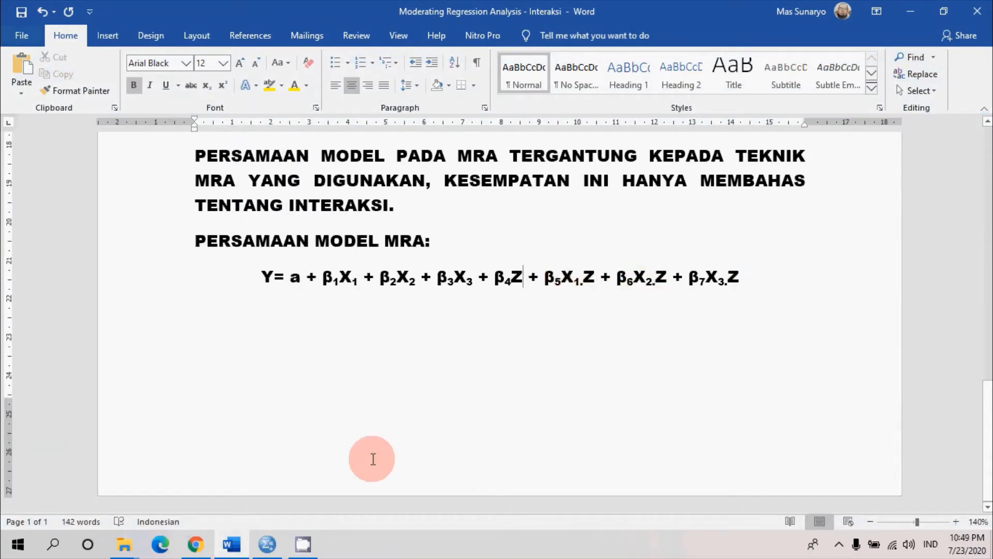
In SPSS, start a Compute Variable operation with target variable Moderating_1, checking the X1.Z term in the Word equation
click(268, 545)
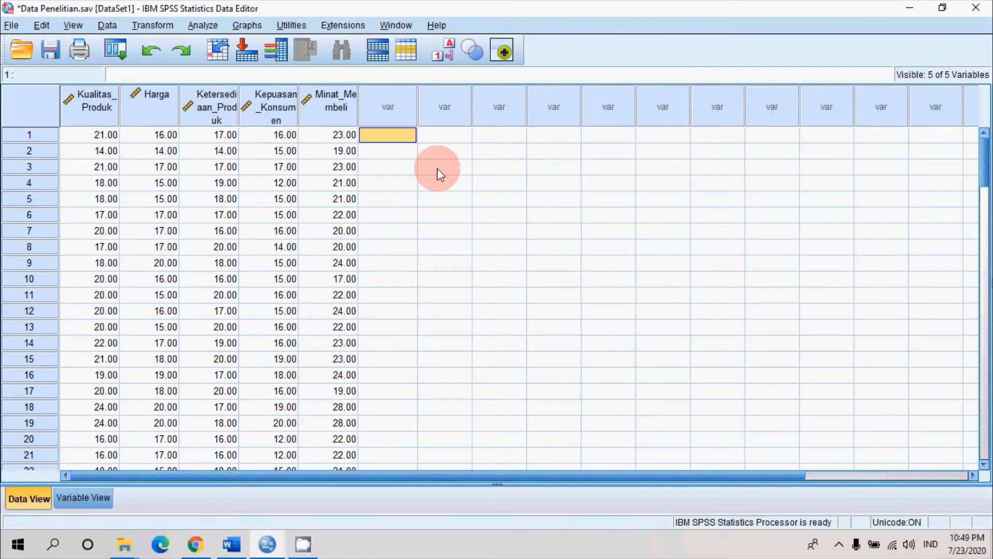
click(139, 25)
click(151, 45)
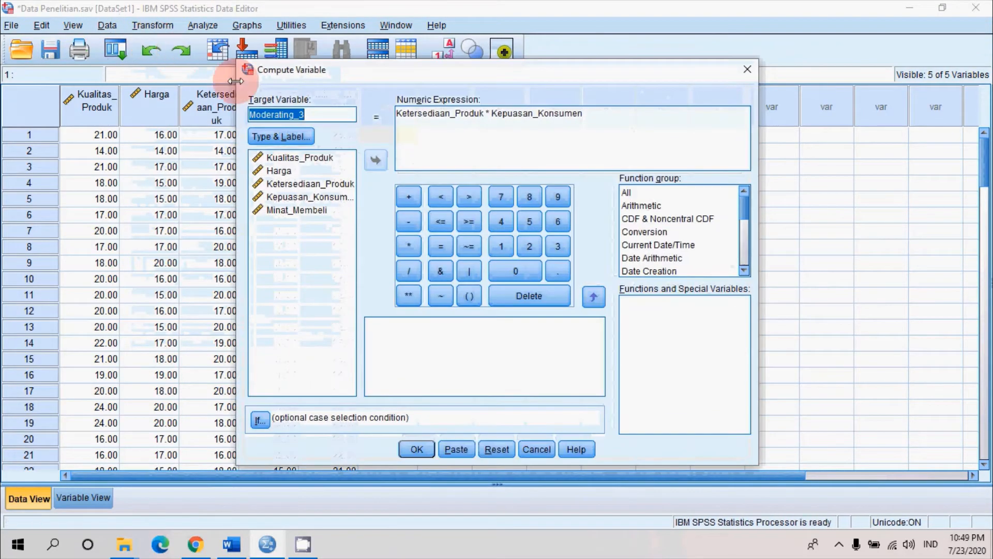
click(336, 112)
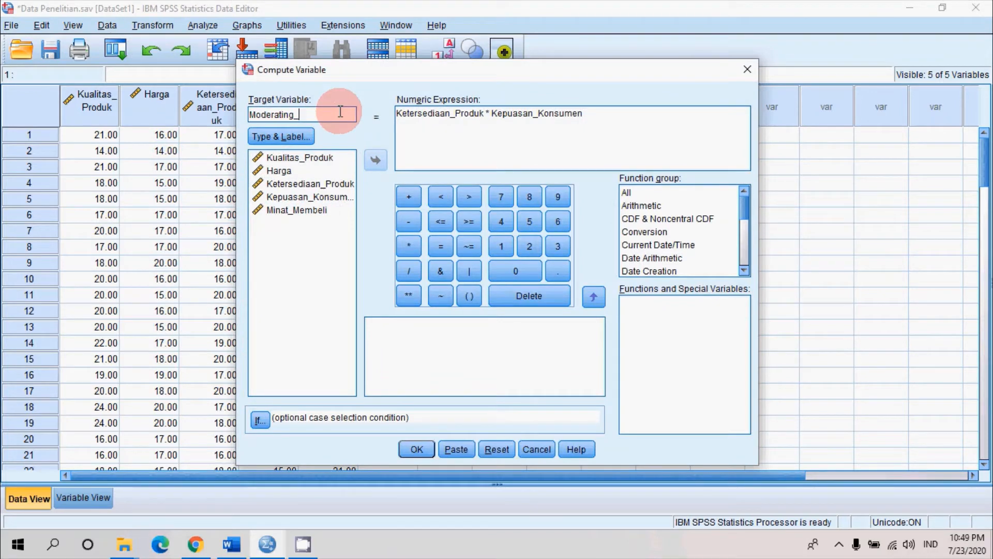
text(1)
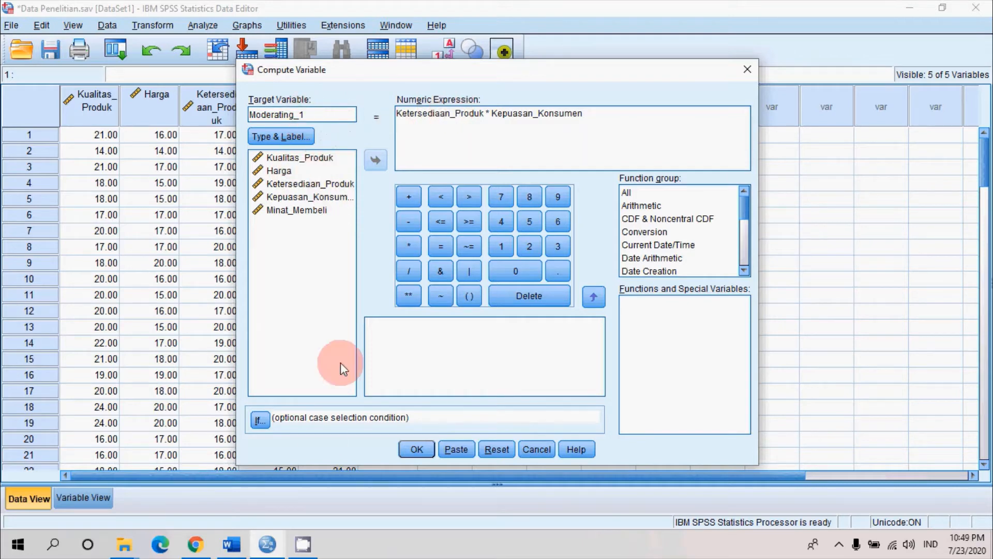
click(232, 544)
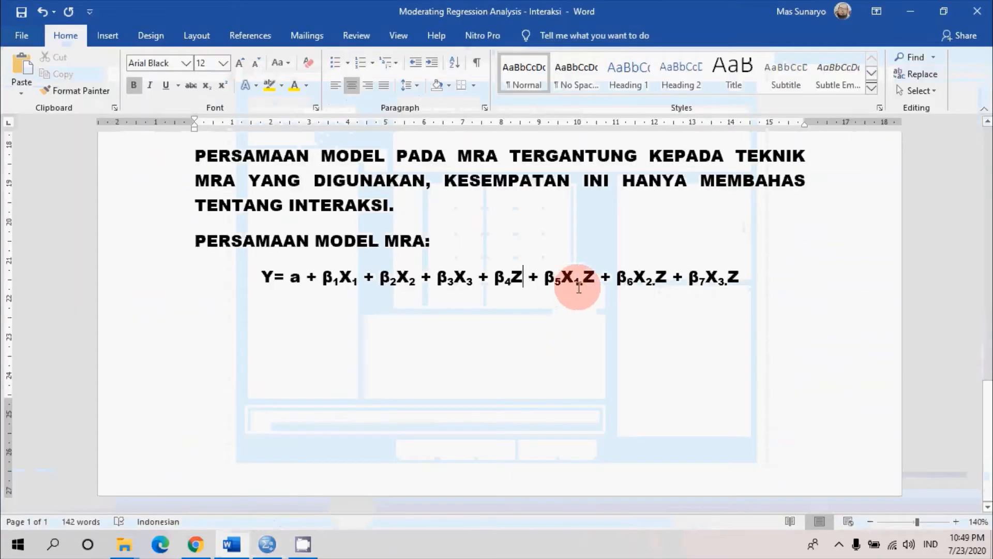
click(282, 547)
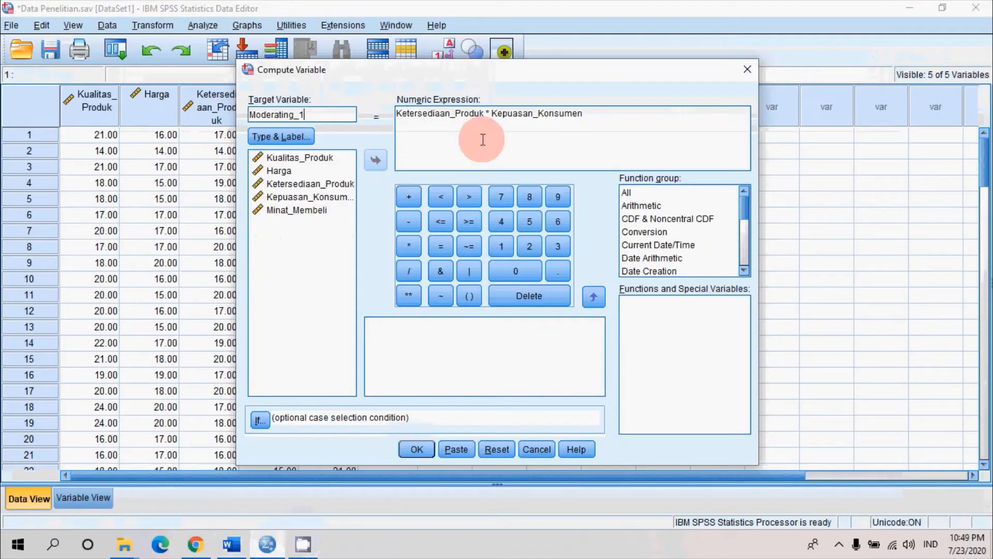
Change the numeric expression to Kualitas_Produk * Kepuasan_Konsumen and run the computation
click(485, 114)
drag(485, 114, 361, 110)
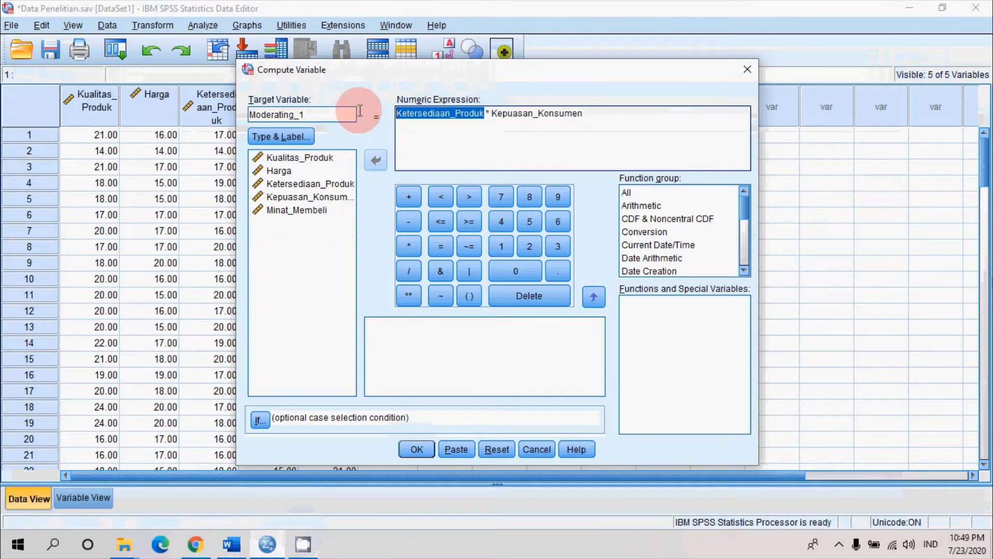
key(BackSpace)
click(297, 157)
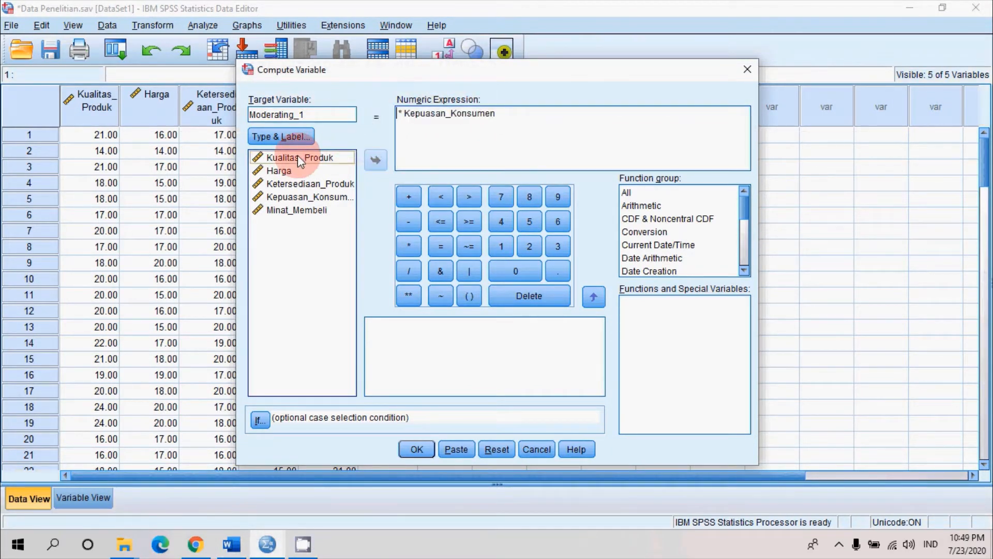
click(375, 160)
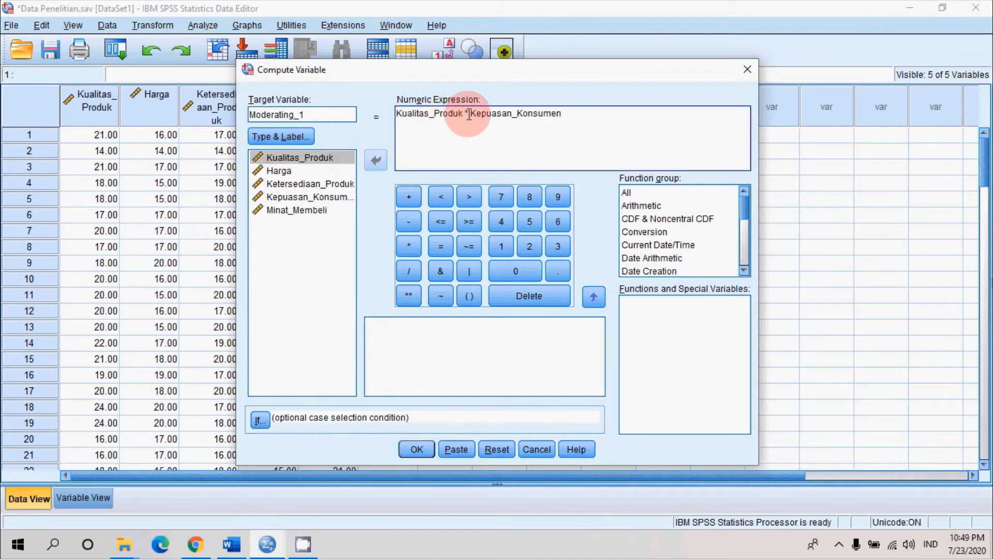
key(BackSpace)
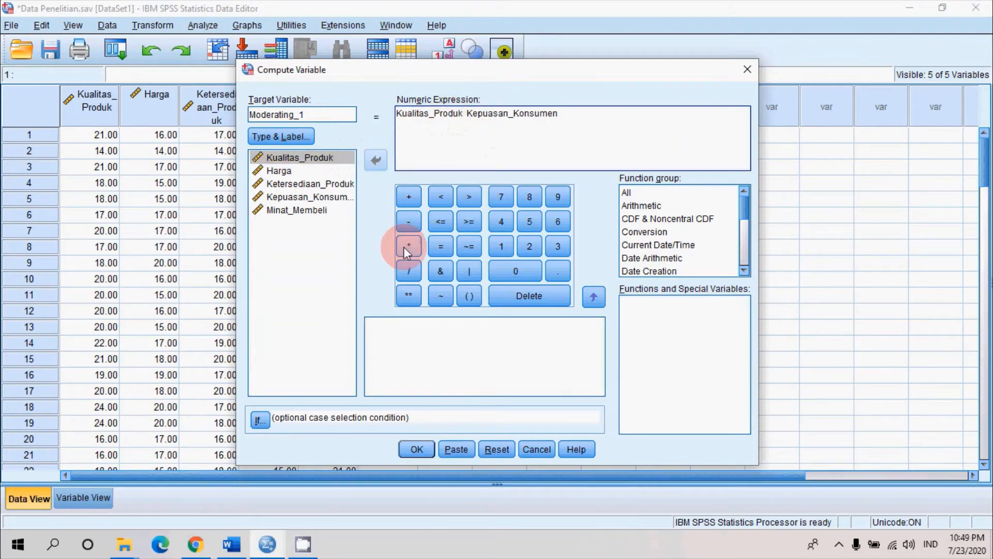
click(406, 246)
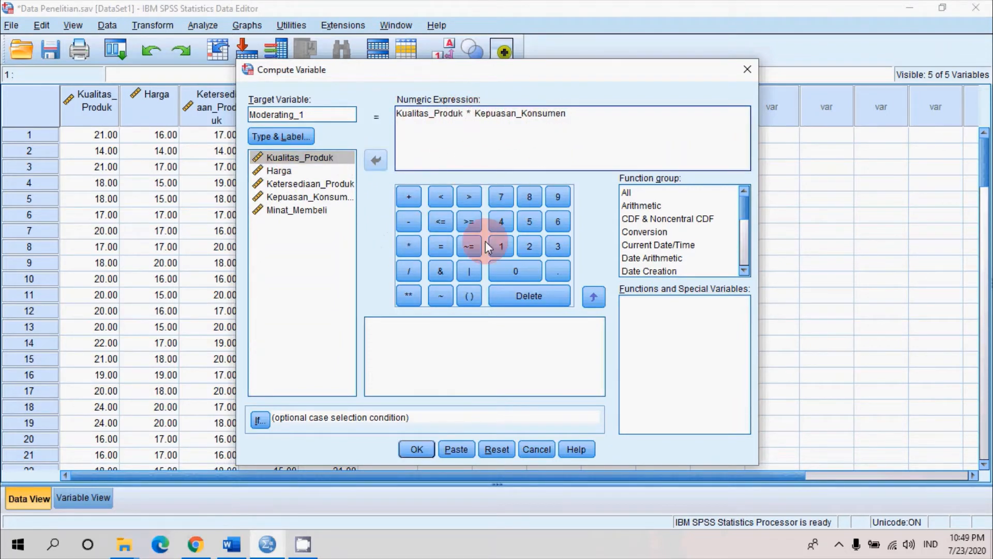
click(417, 449)
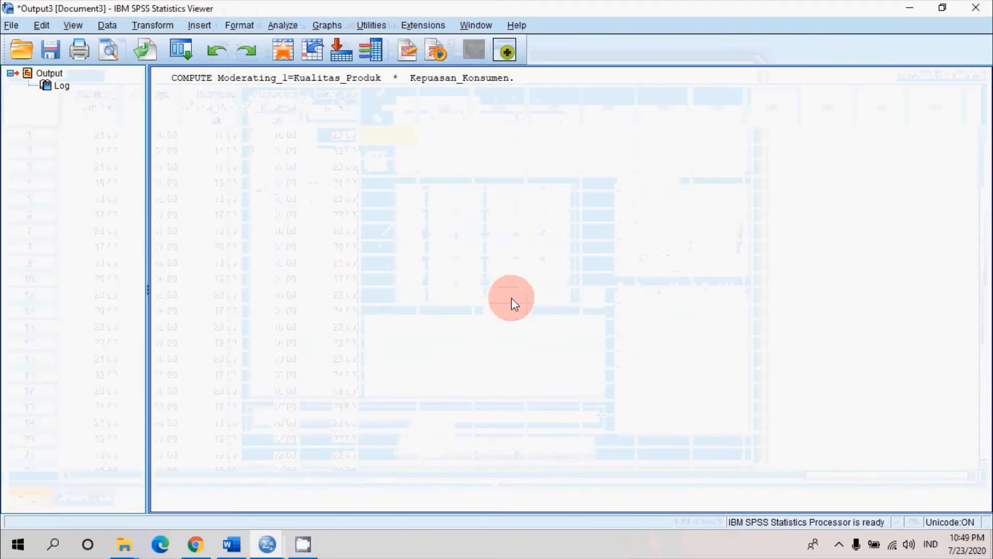
Review the Moderating_1 column in the dataset and check the X2.Z term of the equation in Word
click(259, 541)
click(196, 485)
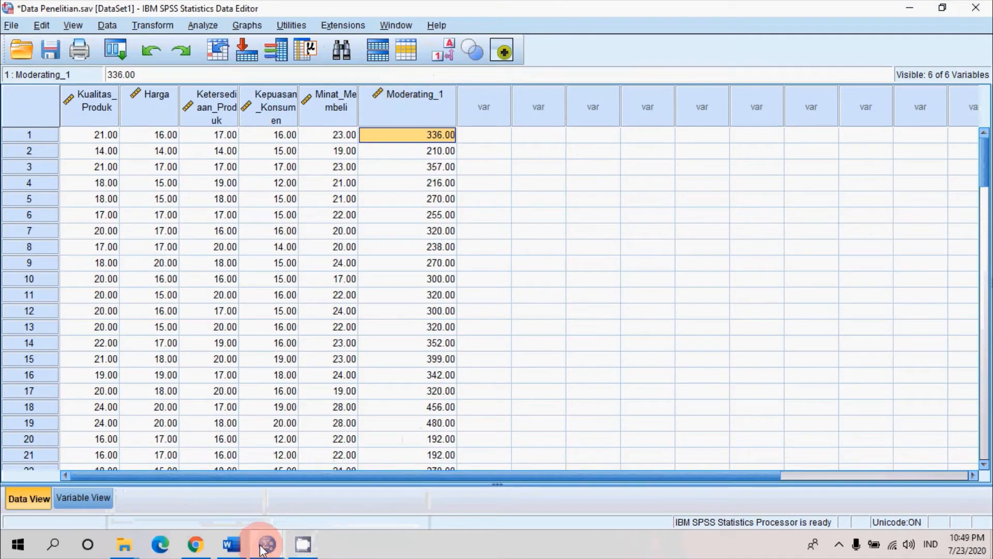
click(230, 543)
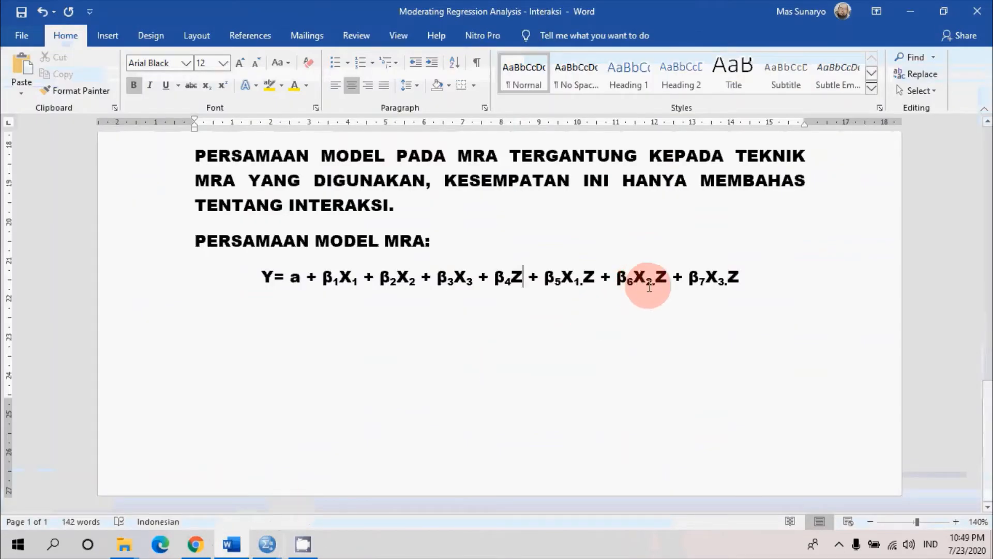
Return to the SPSS dataset and start another Compute Variable operation with target variable Moderating_2
click(265, 549)
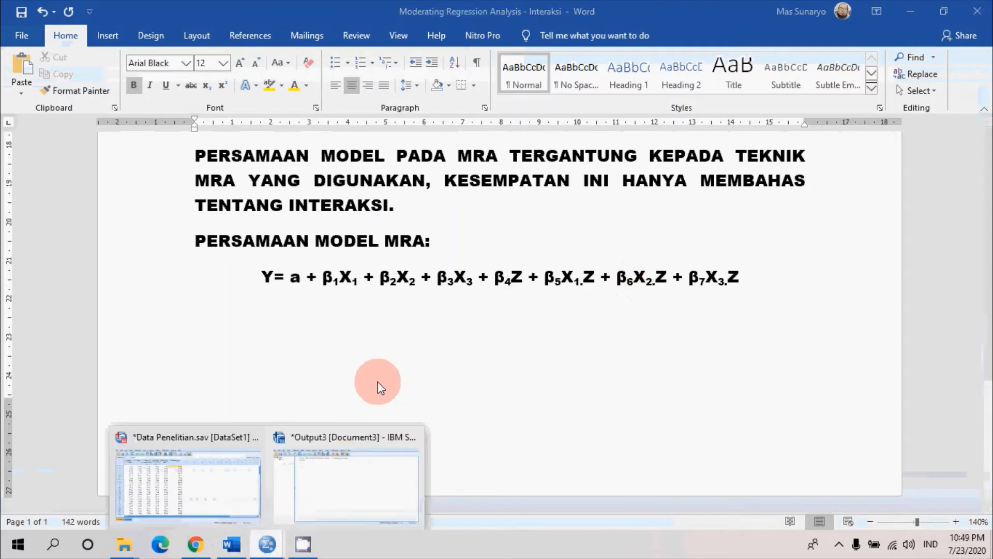
click(195, 524)
click(145, 25)
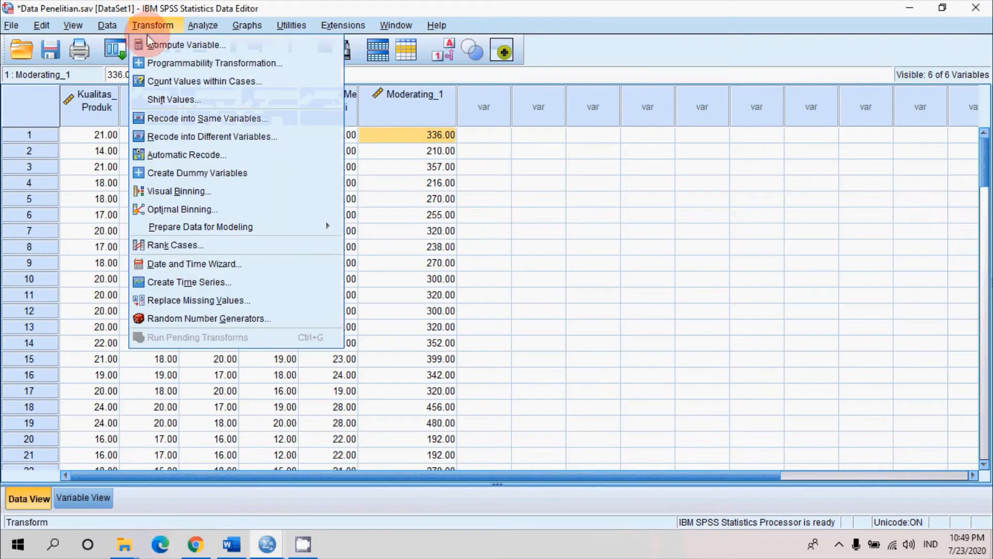
click(160, 43)
drag(465, 116, 566, 114)
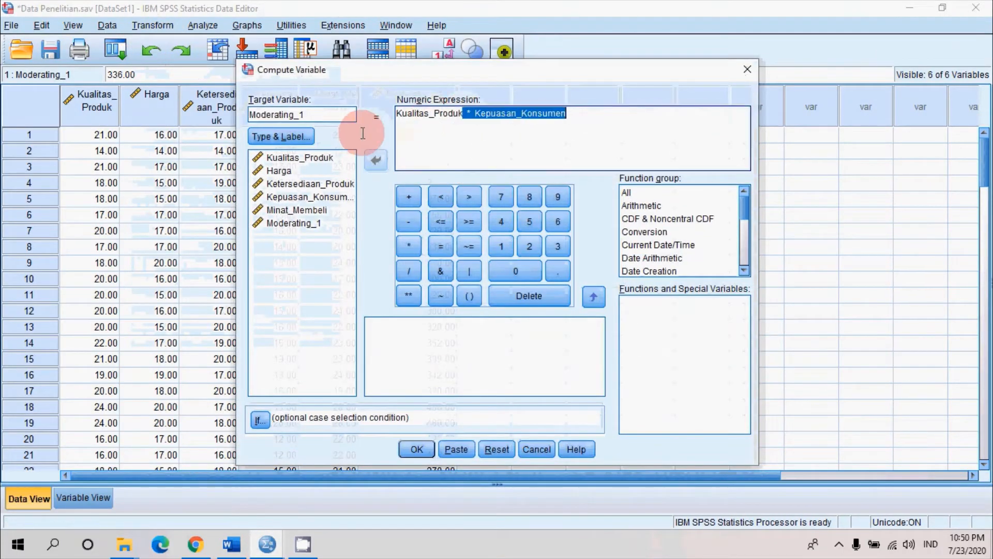
click(320, 114)
key(BackSpace)
text(2)
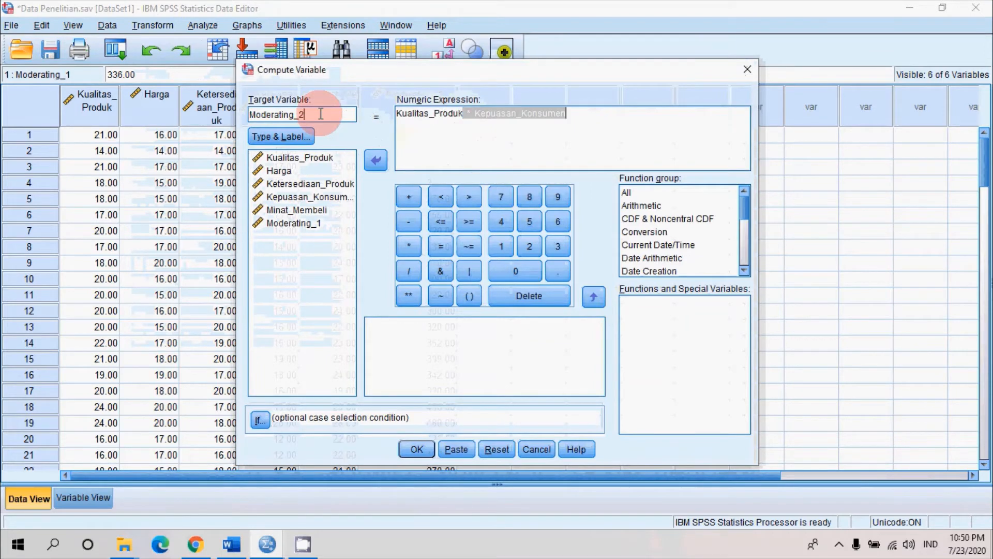
Change the numeric expression for Moderating_2 to Harga * Kepuasan_Konsumen and run the computation
click(464, 115)
drag(465, 115, 372, 113)
key(Delete)
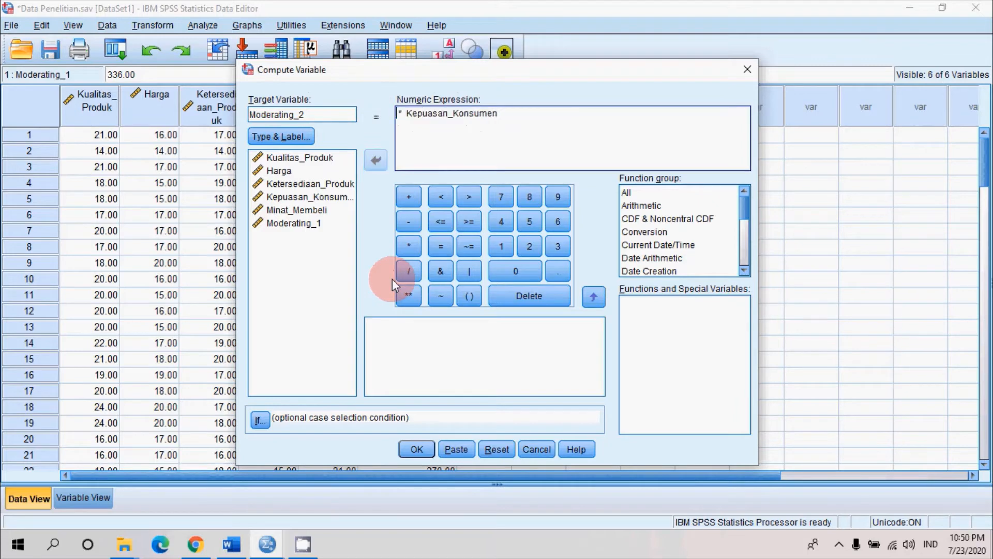
click(300, 170)
click(374, 158)
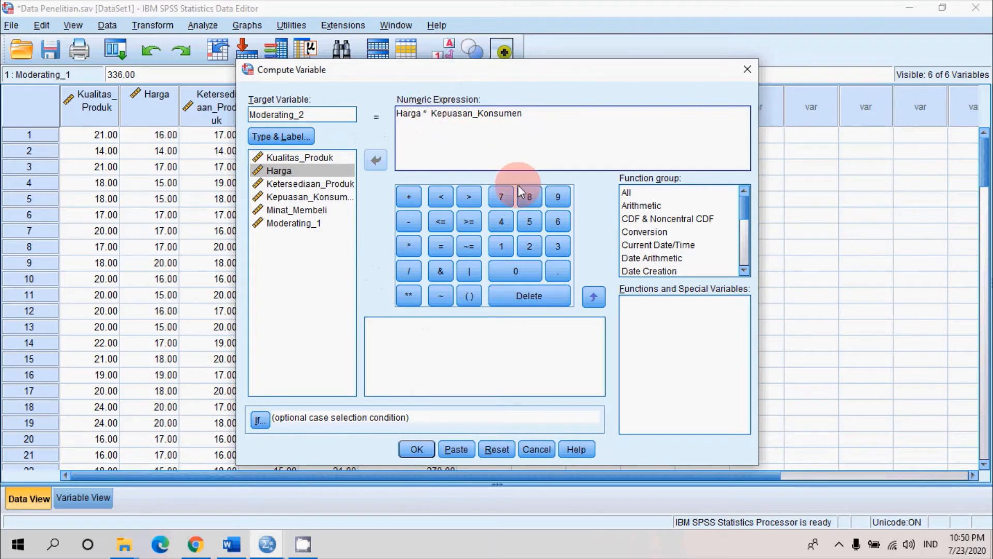
click(417, 449)
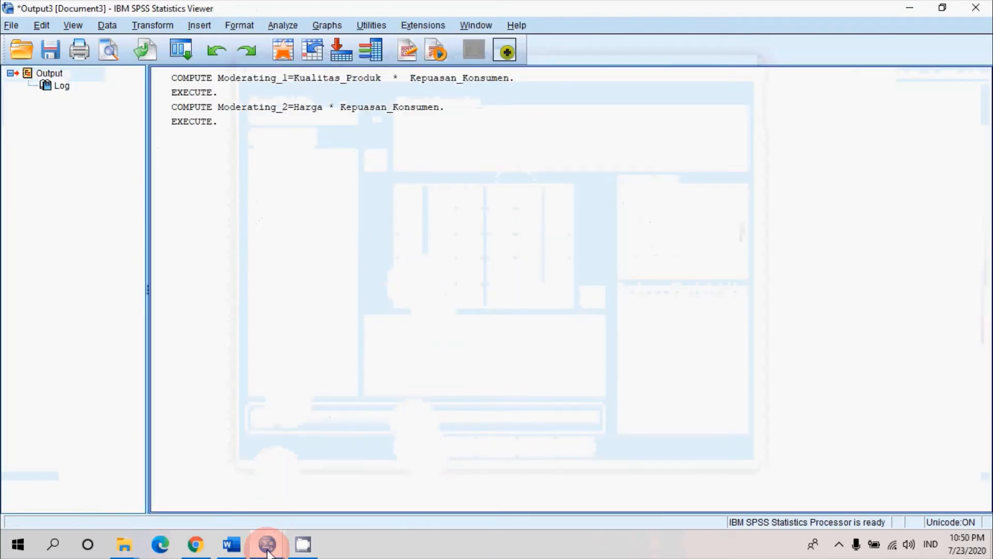
Return to the dataset and start another Compute Variable operation with target variable Moderating_3
mouse_move(267, 549)
click(211, 470)
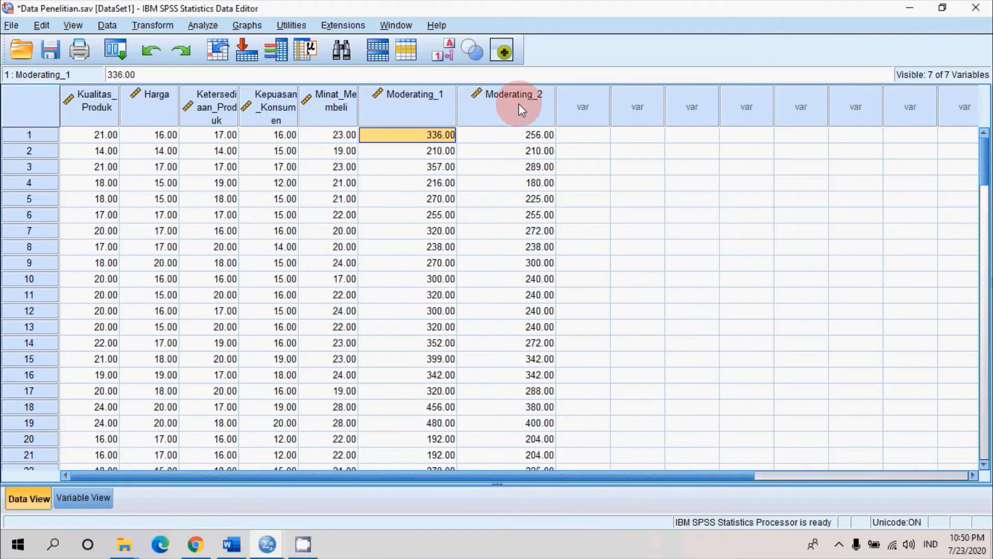
click(160, 24)
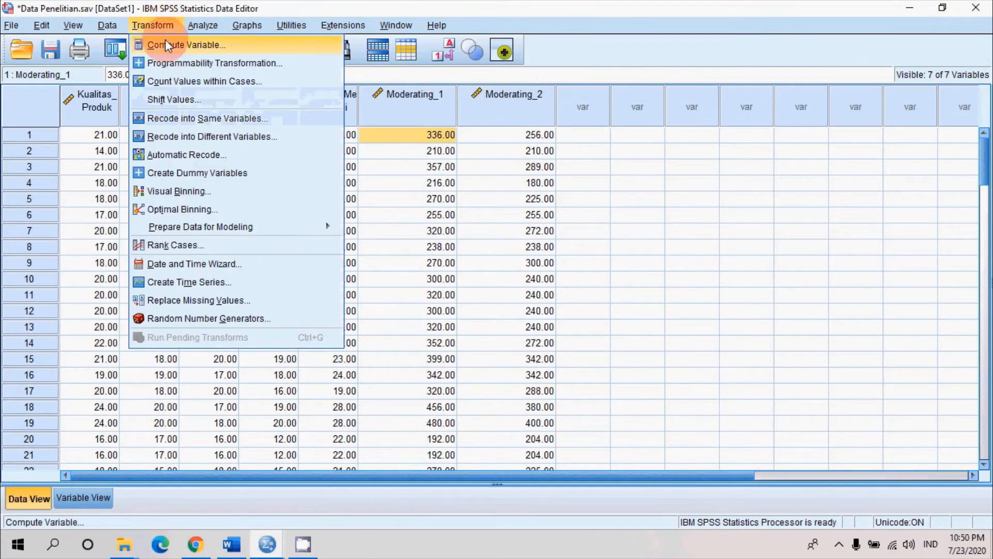
click(166, 40)
click(325, 115)
key(BackSpace)
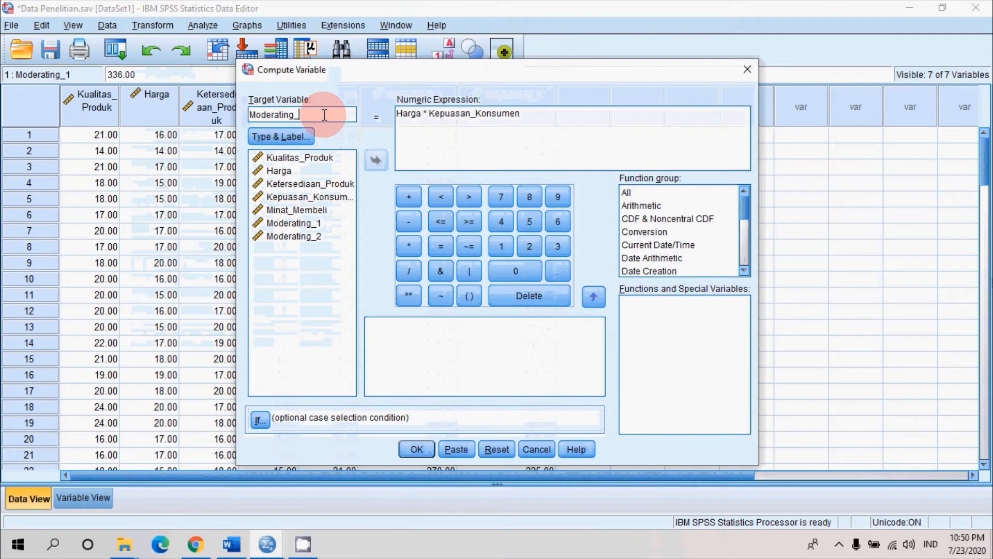
text(3)
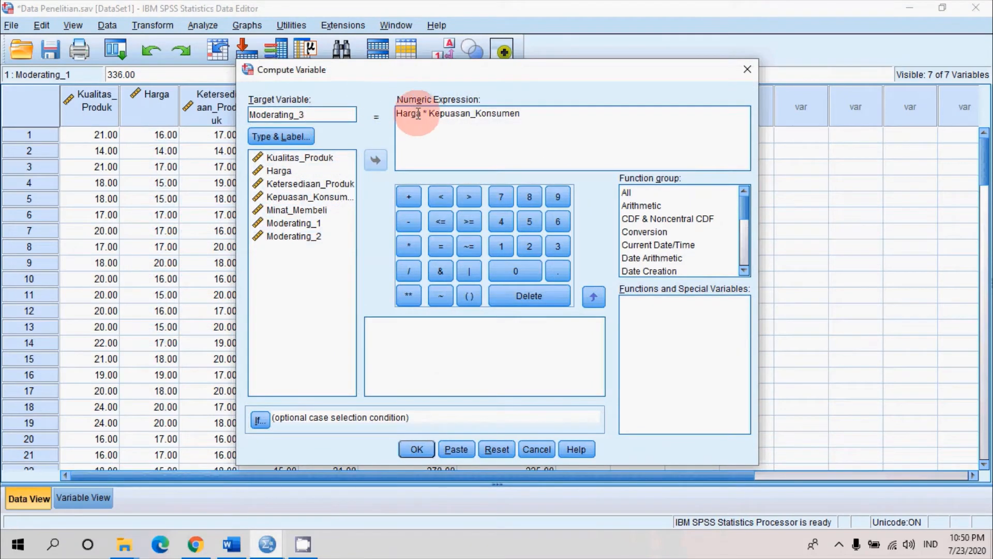
Change the numeric expression to Ketersediaan_Produk * Kepuasan_Konsumen and run the computation
drag(424, 113, 380, 113)
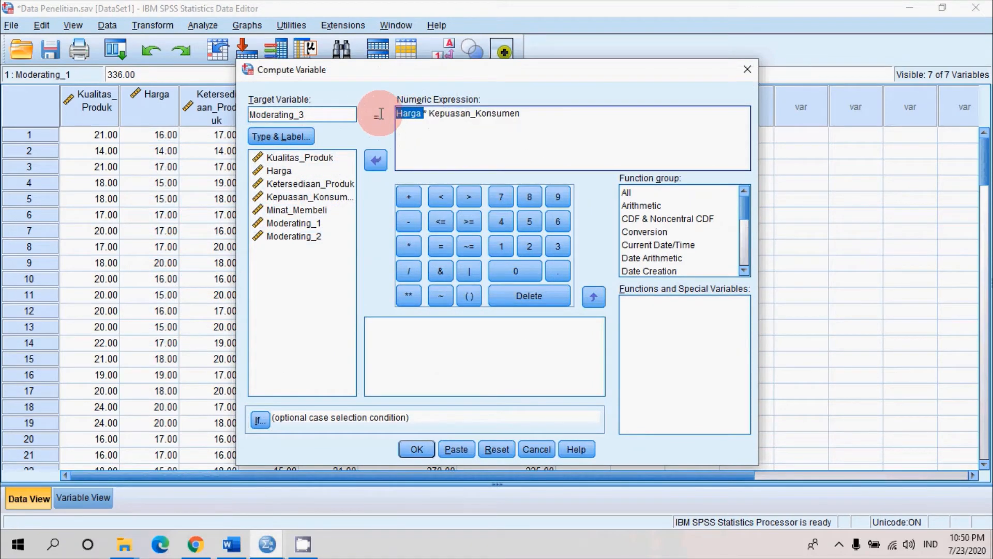
key(Delete)
click(324, 185)
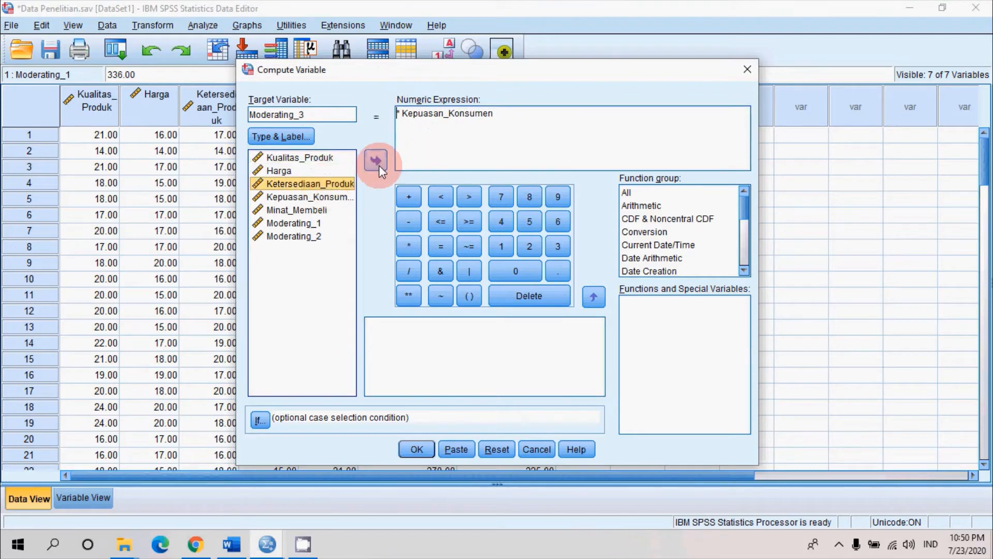
click(378, 162)
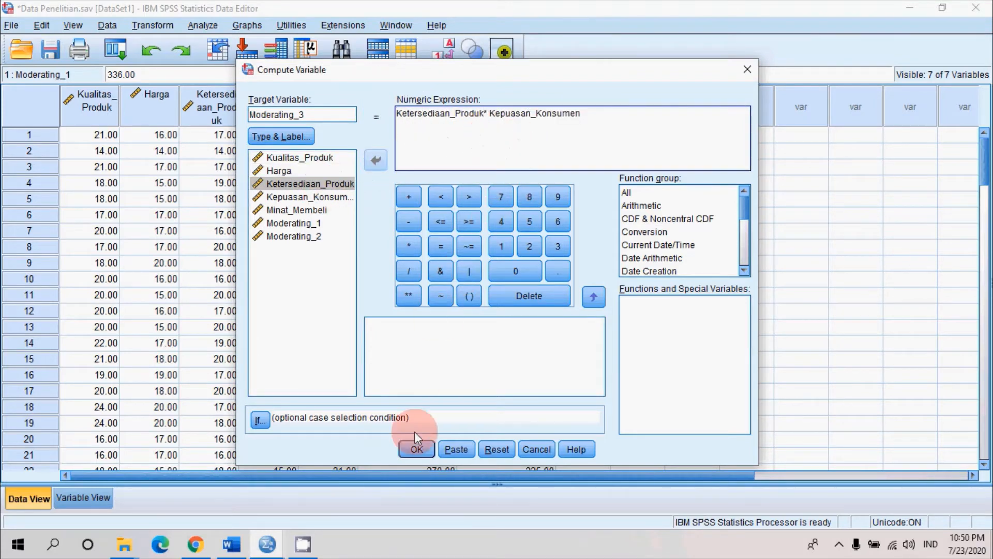
click(415, 449)
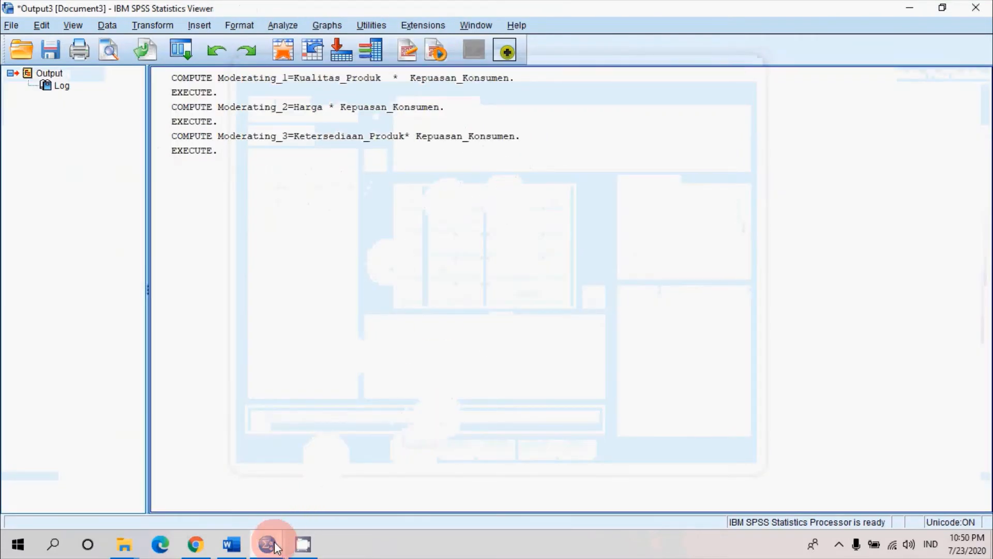
Review the Moderating_3 column in the dataset, compare it with the MRA equation in Word, and return to the SPSS dataset
click(267, 544)
click(216, 498)
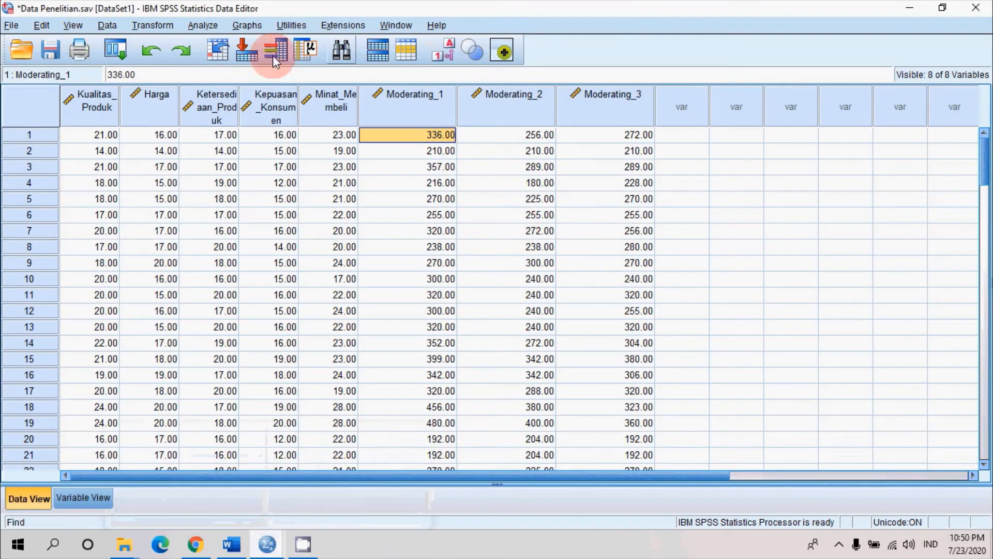
click(232, 544)
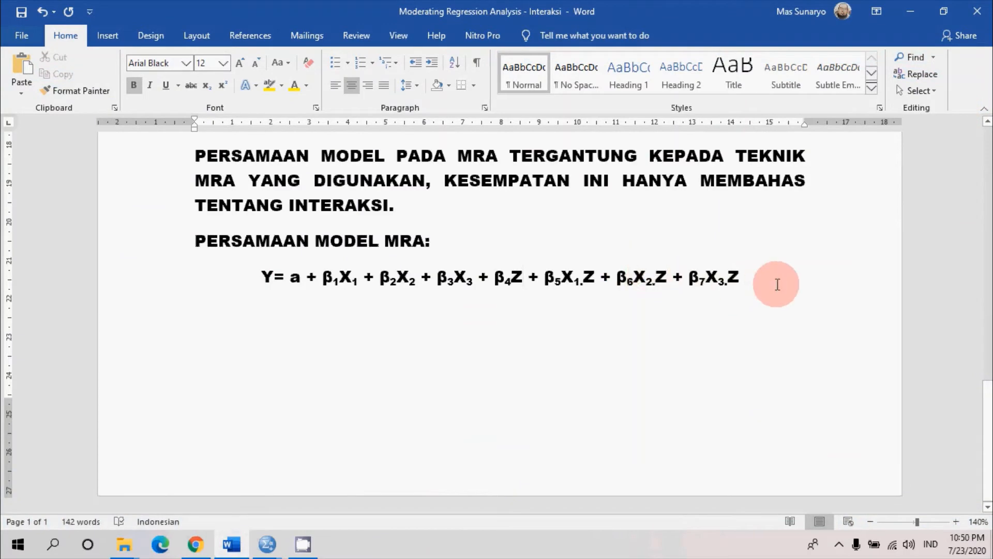
click(267, 543)
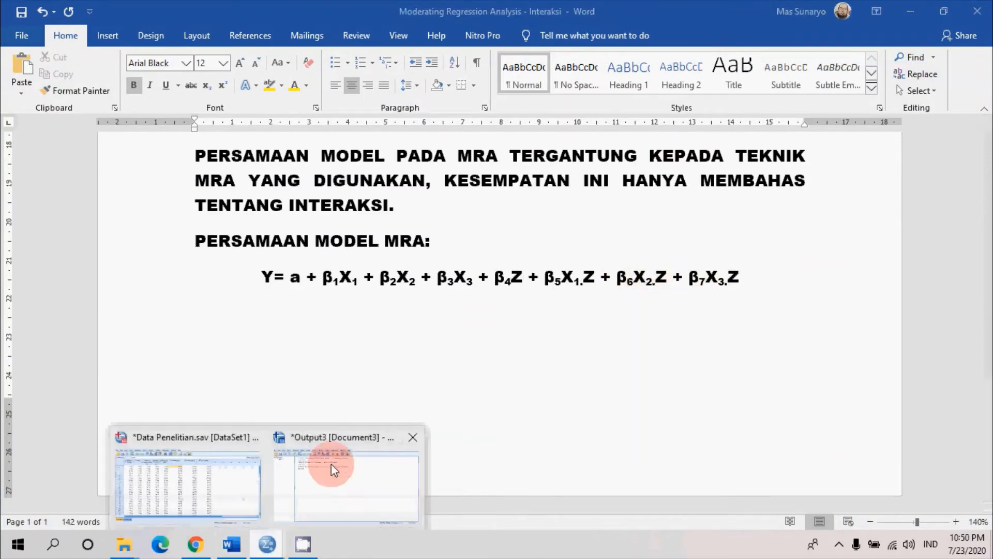
click(183, 481)
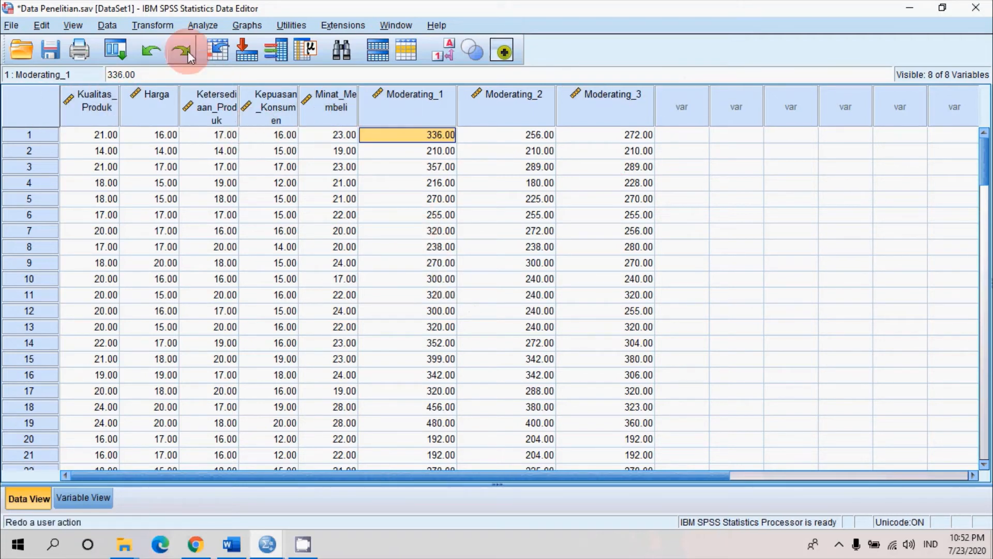
Run a linear regression of Minat_Membeli on Kualitas_Produk, Harga, Ketersediaan_Produk, Kepuasan_Konsumen, Moderating_1, Moderating_2 and Moderating_3 using the Enter method
click(200, 25)
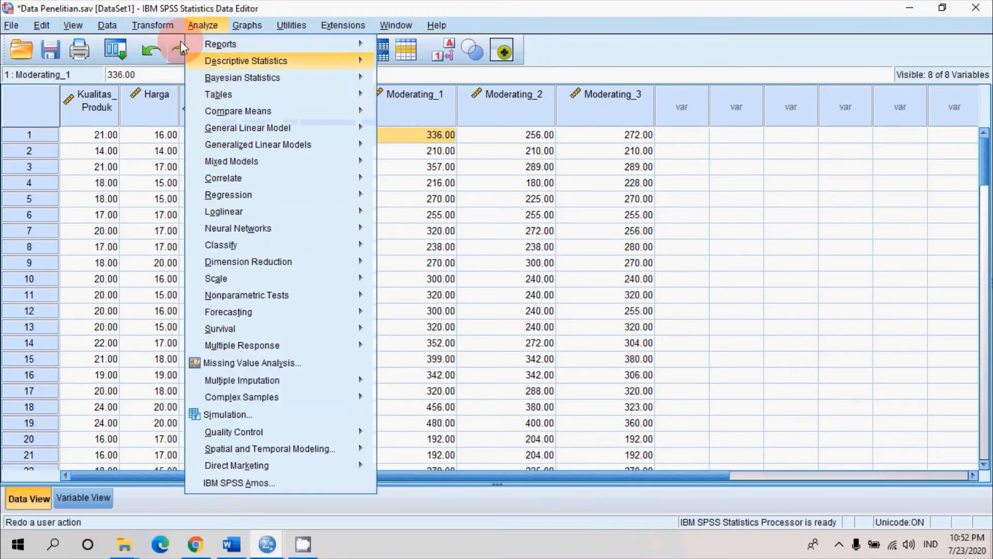
mouse_move(318, 195)
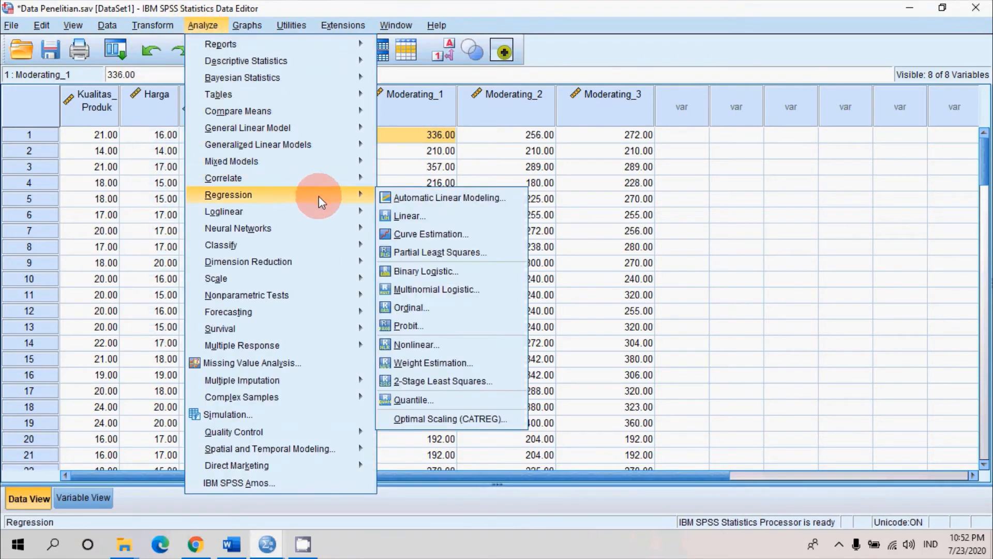
click(406, 214)
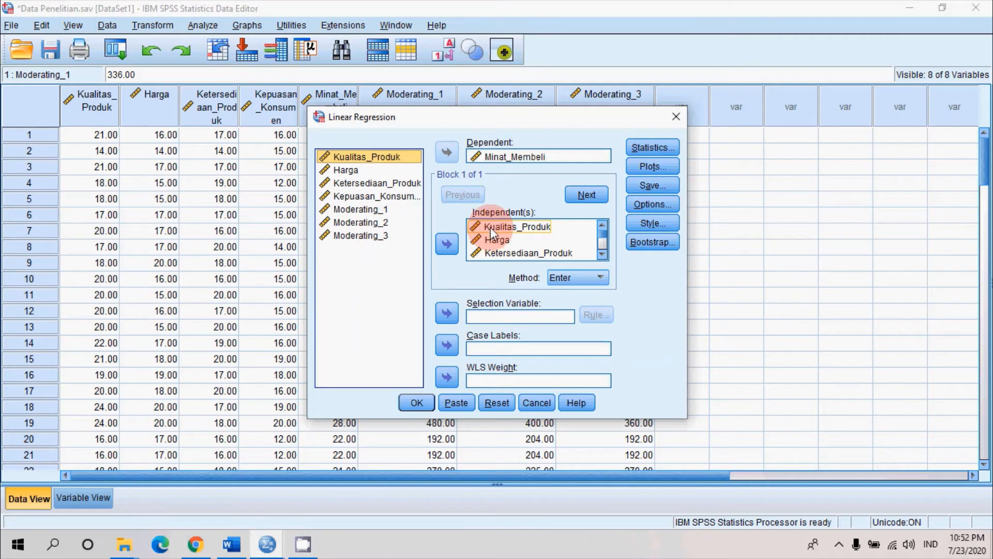
scroll(563, 243, down, 2)
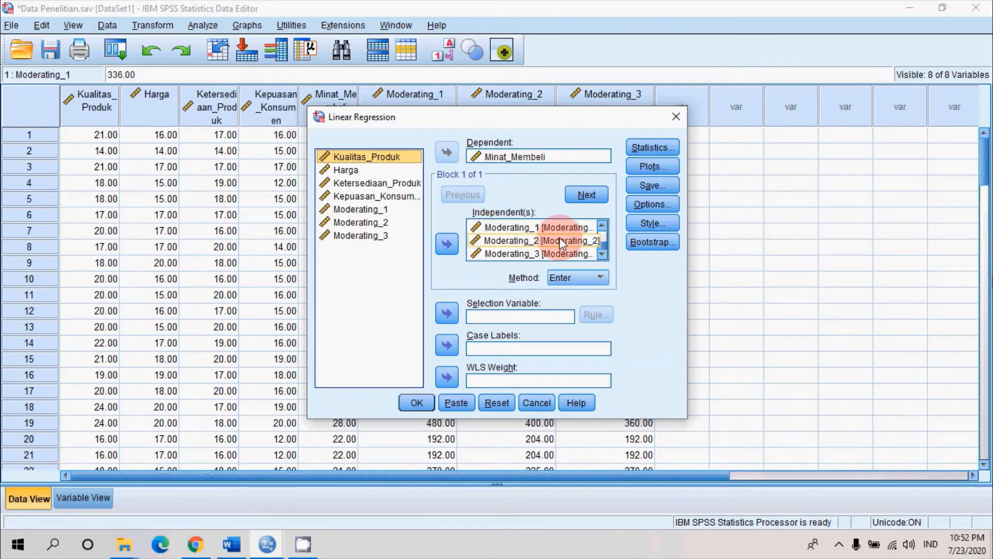
scroll(560, 236, up, 2)
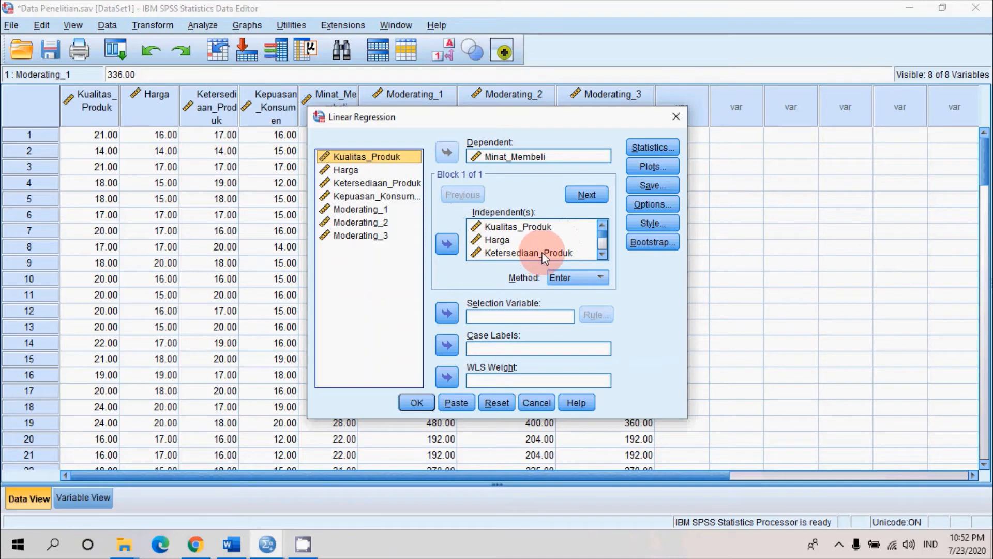
click(545, 254)
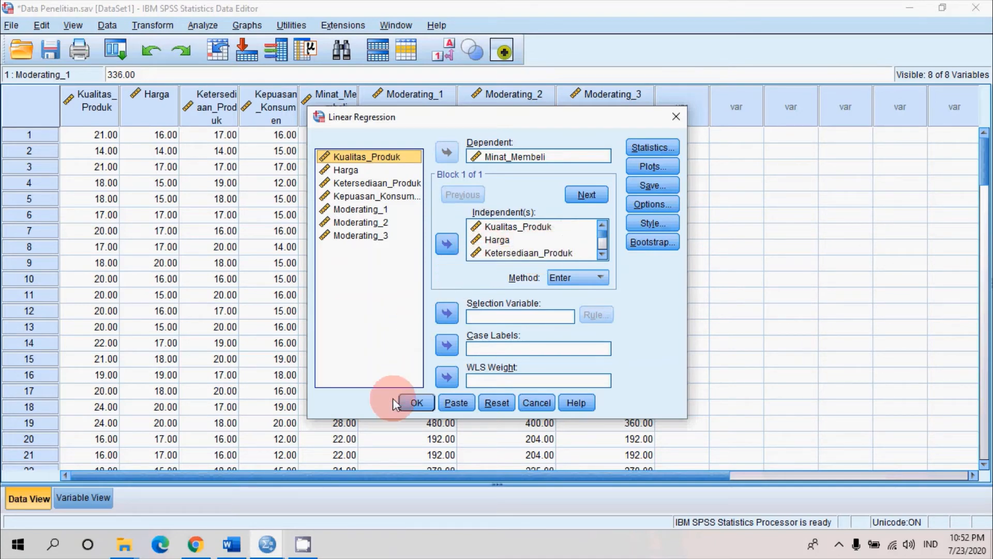
click(409, 403)
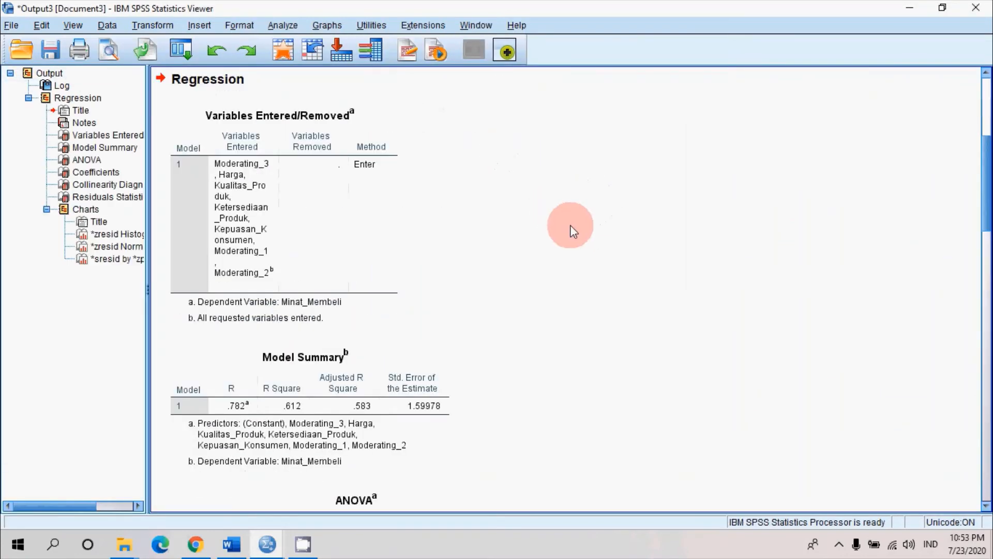
Review the regression output, examining the Variables Entered/Removed, Model Summary and ANOVA tables
scroll(584, 222, down, 10)
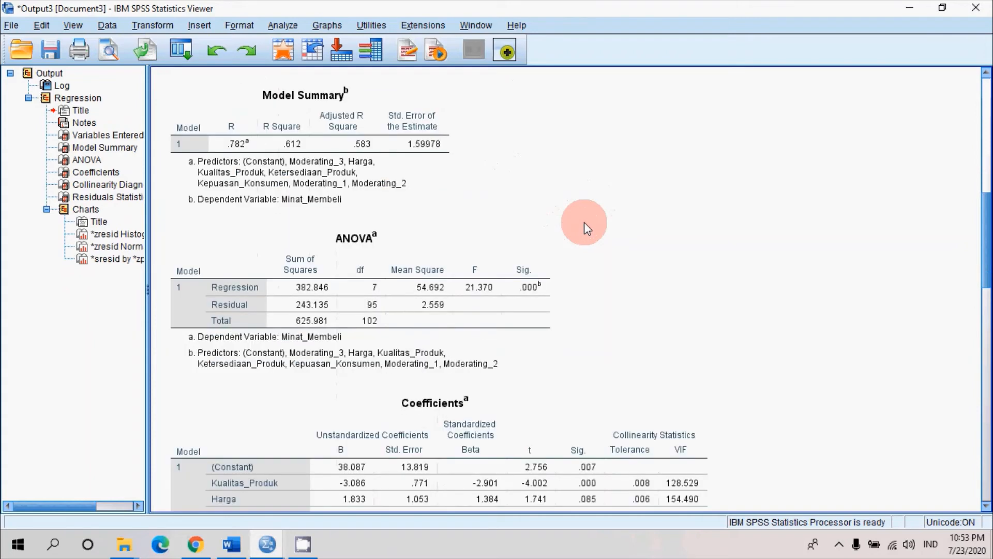
scroll(585, 223, up, 1)
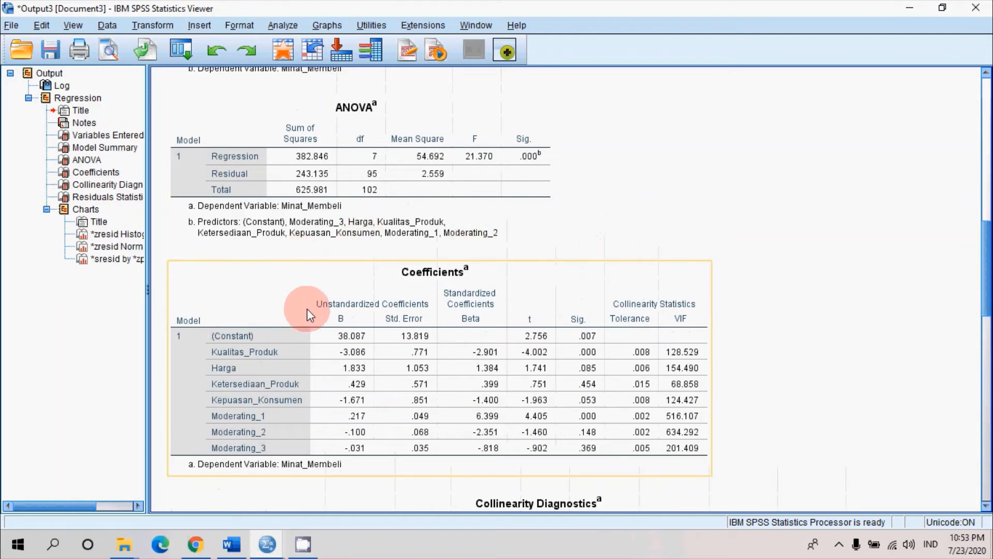
scroll(685, 208, down, 2)
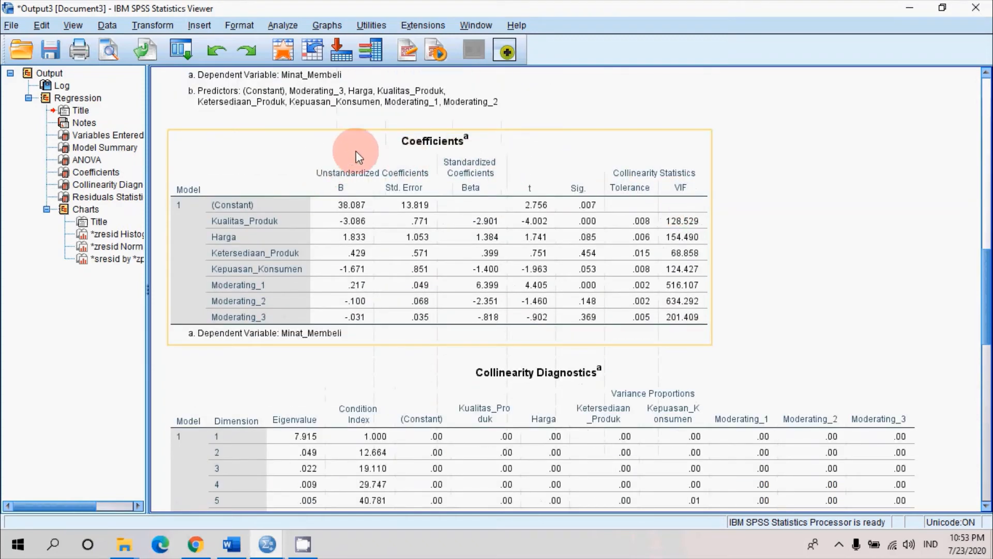
scroll(574, 125, up, 9)
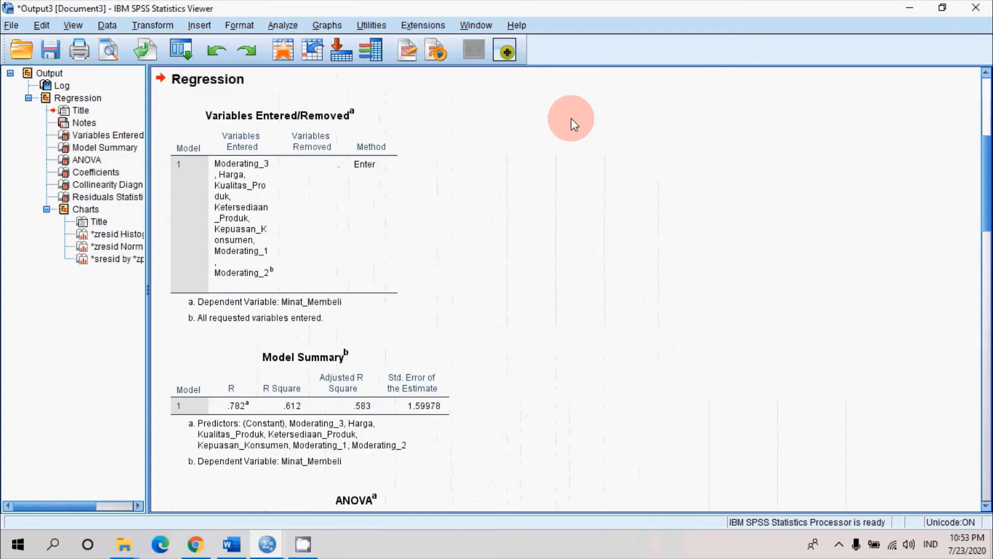
scroll(572, 118, down, 4)
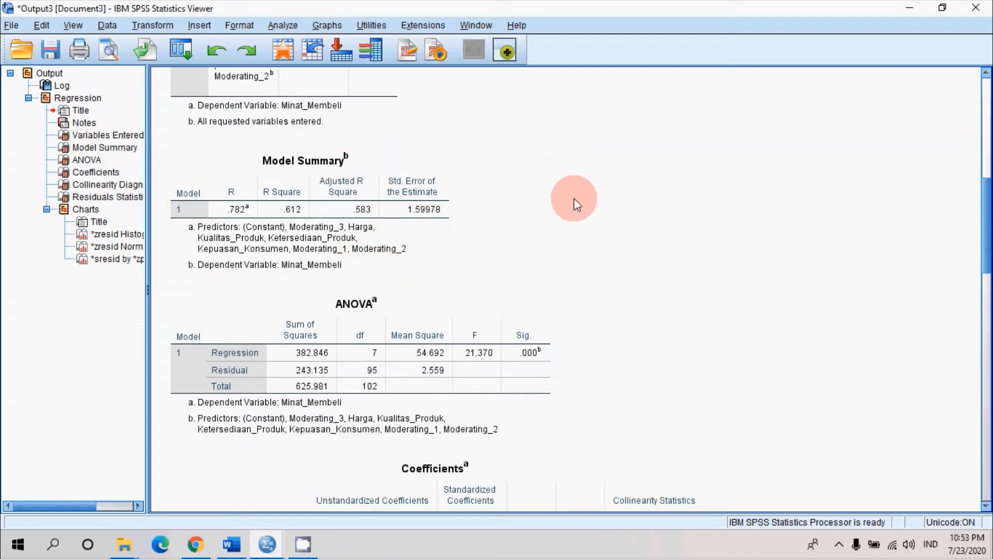
scroll(577, 205, down, 5)
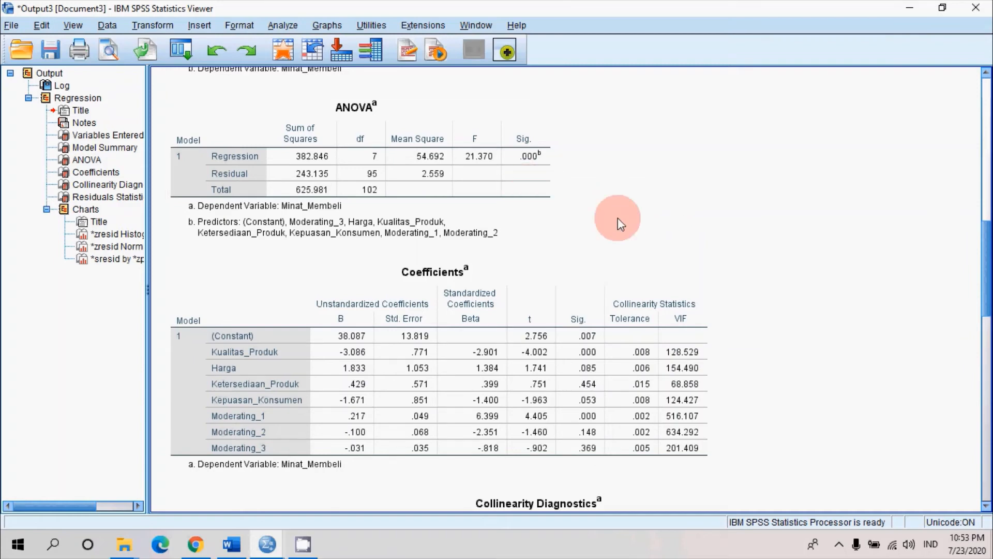
Examine the B coefficients and significance values of the predictors and moderating variables in the Coefficients table
scroll(517, 243, down, 3)
click(479, 250)
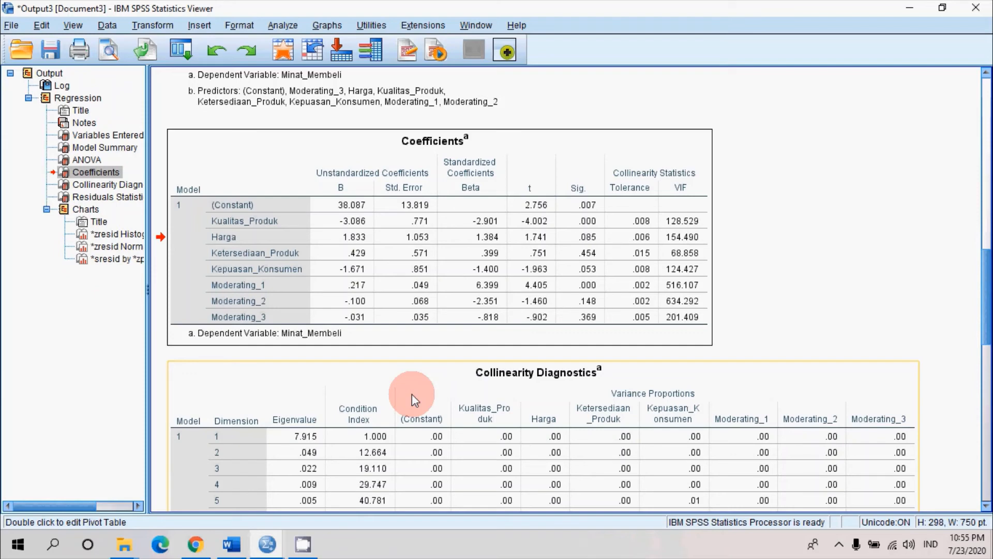
click(310, 310)
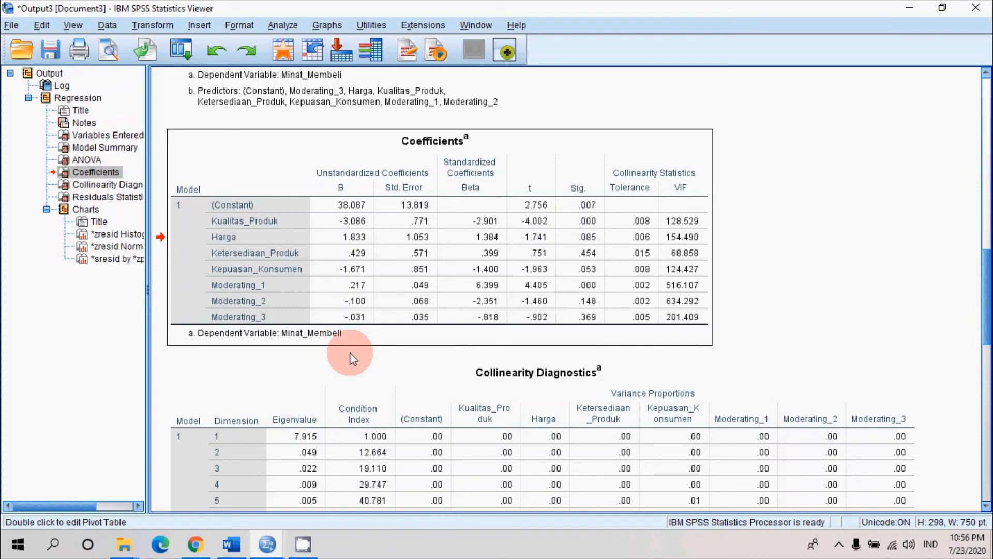
click(405, 264)
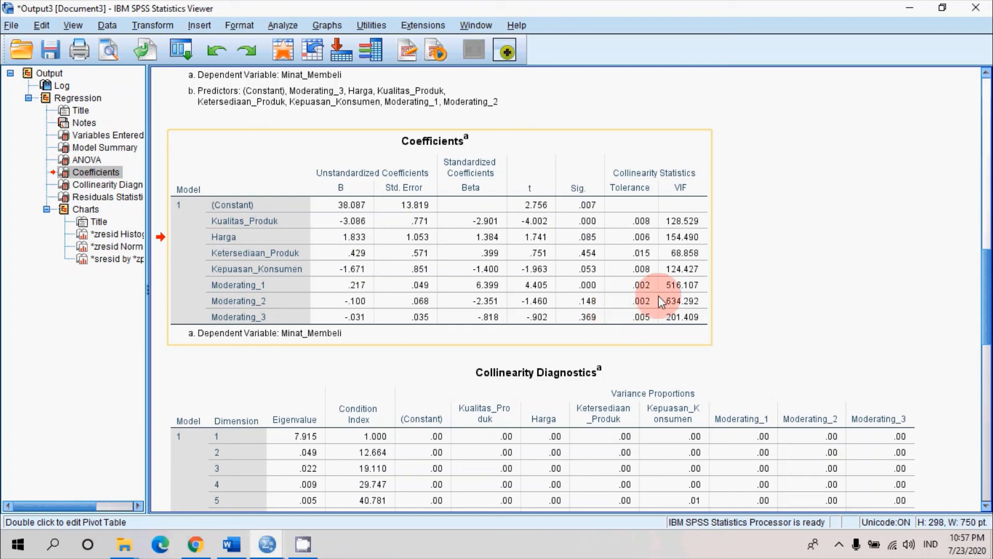
click(815, 232)
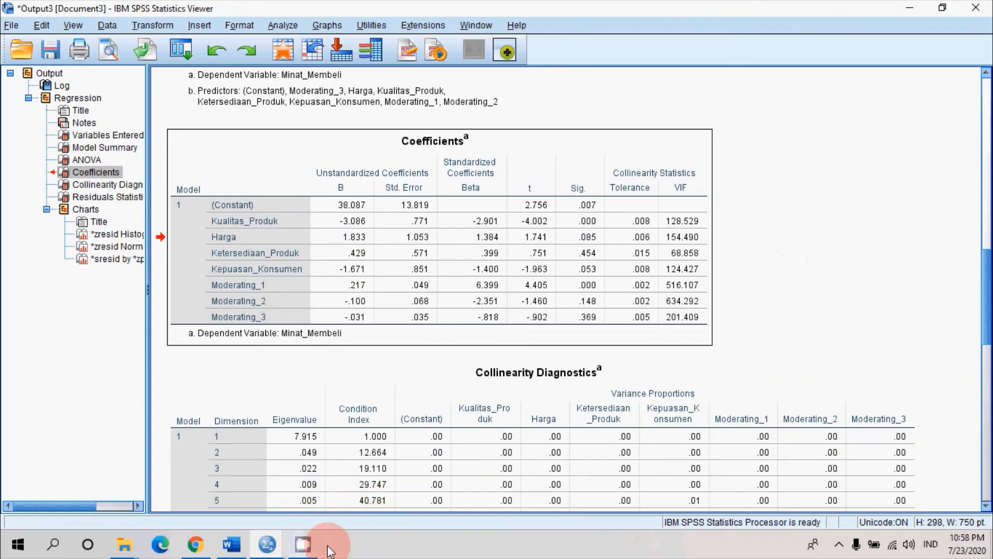
click(310, 546)
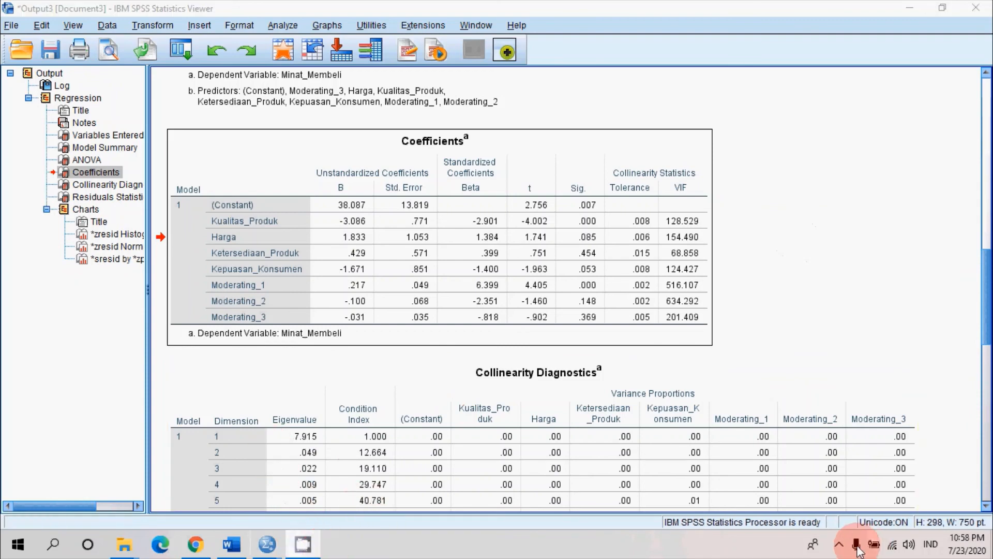
click(840, 544)
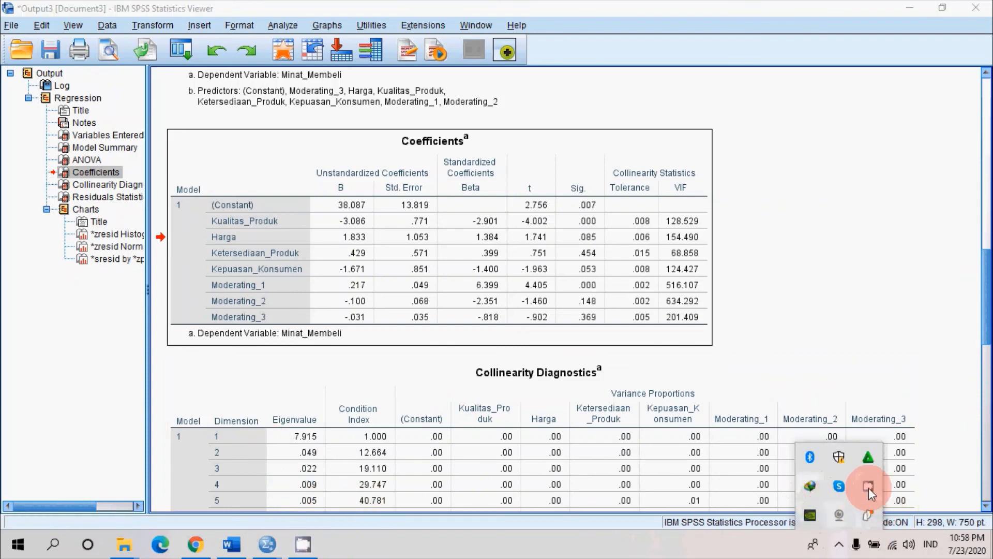